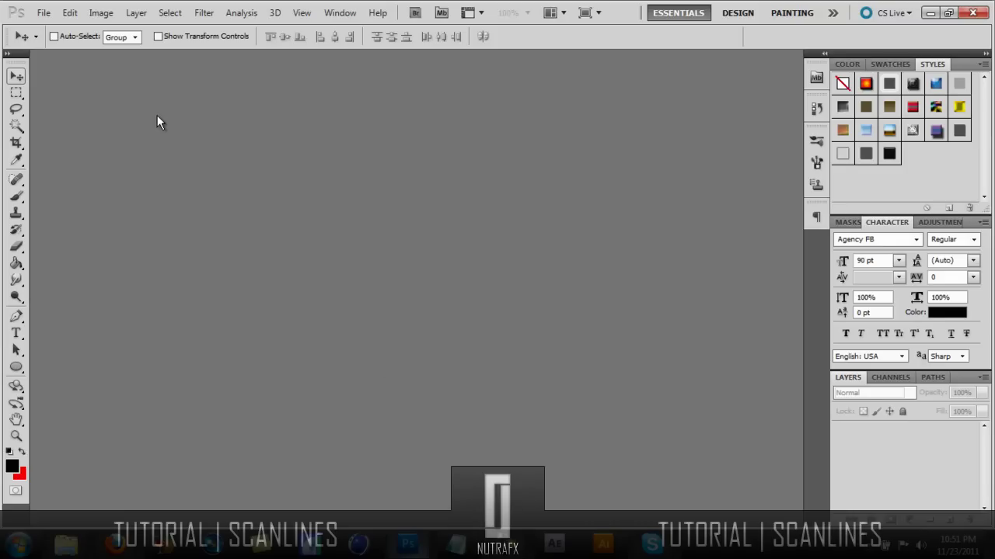
Create a new document 6 pixels wide and 6 pixels high with a white background
left_click(47, 13)
left_click(335, 187)
left_click(44, 14)
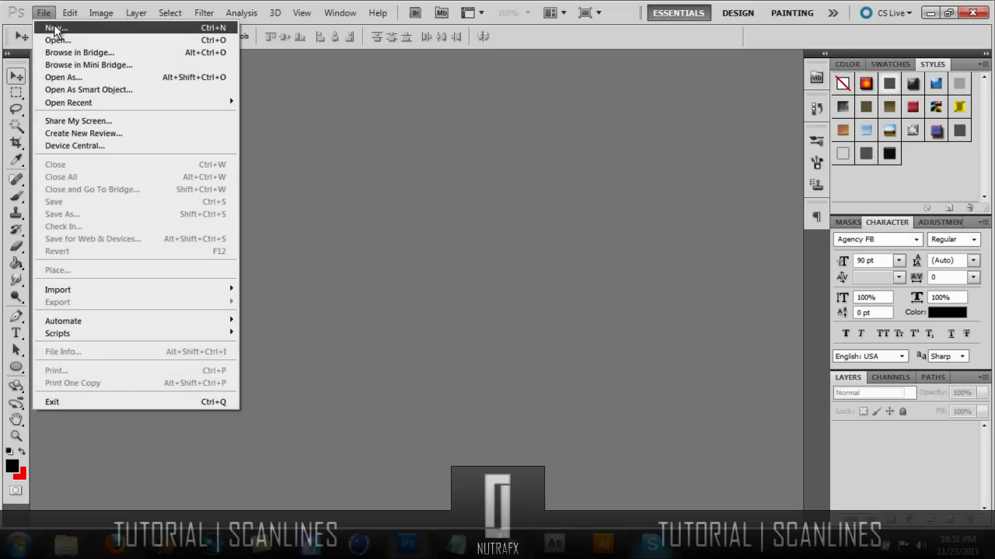
left_click(55, 28)
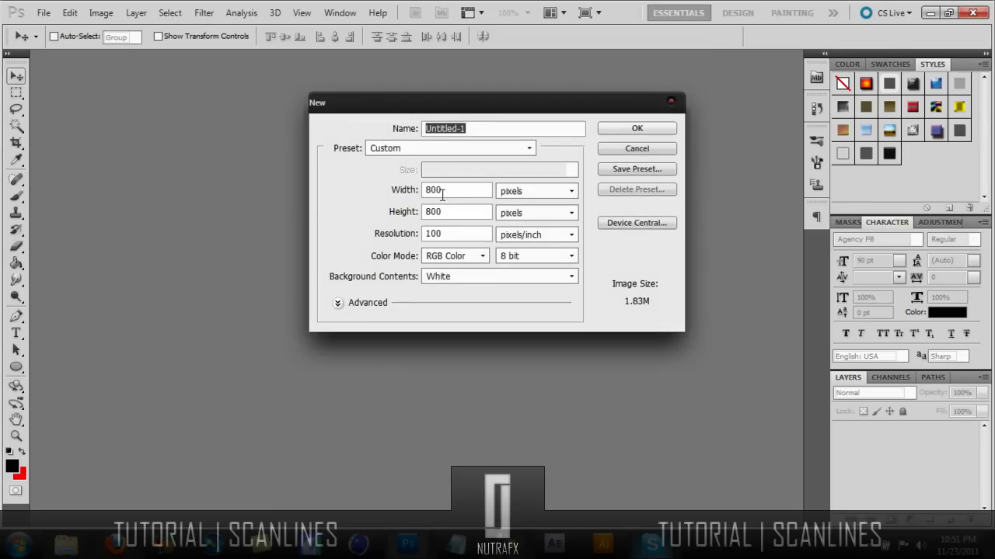
double_click(447, 189)
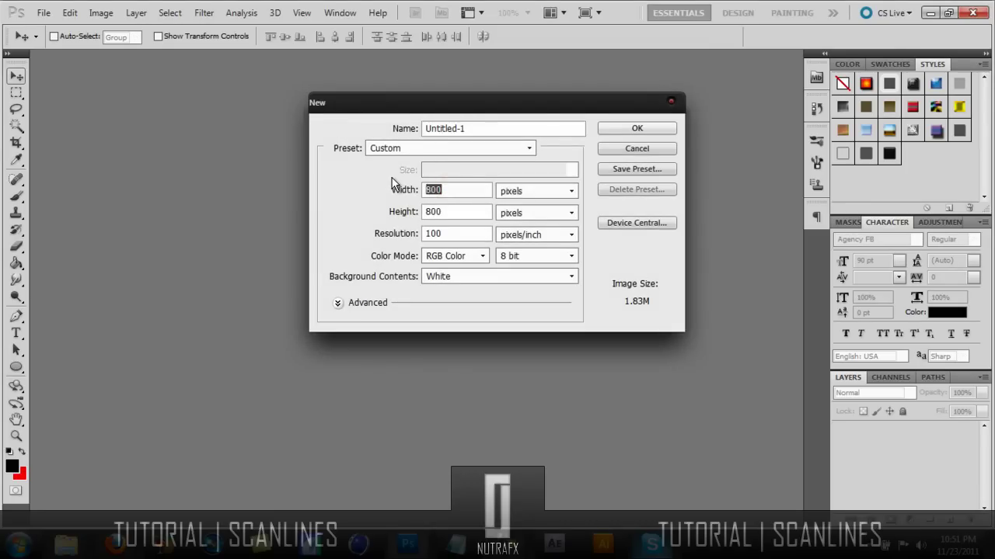
type("6")
key("Tab")
key("Tab")
type("6")
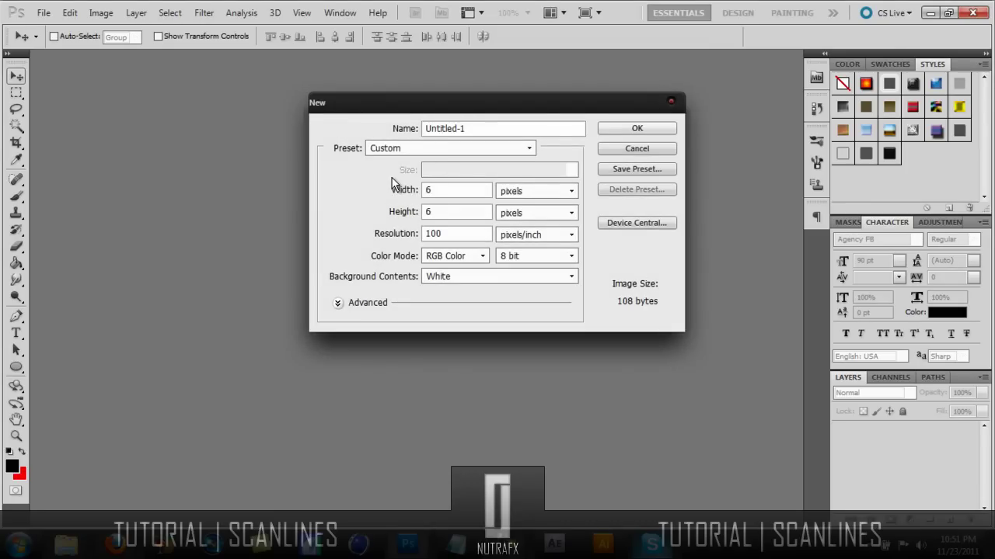
left_click(644, 125)
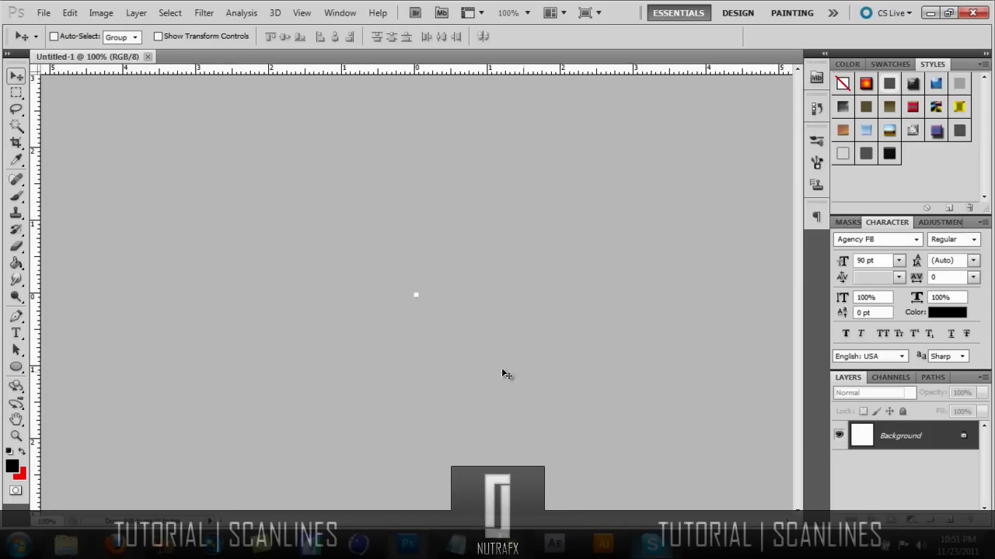
Convert the locked Background into a regular editable layer with the default name
double_click(941, 441)
left_click(607, 175)
Add a new empty layer above the white layer and hide the white layer
left_click(15, 436)
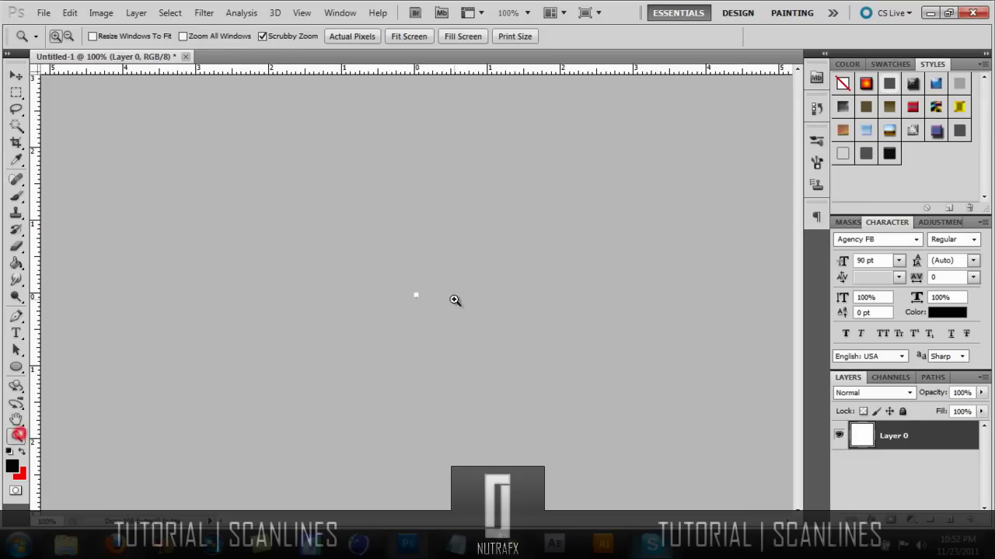
left_click_drag(412, 295, 412, 294)
right_click(413, 296)
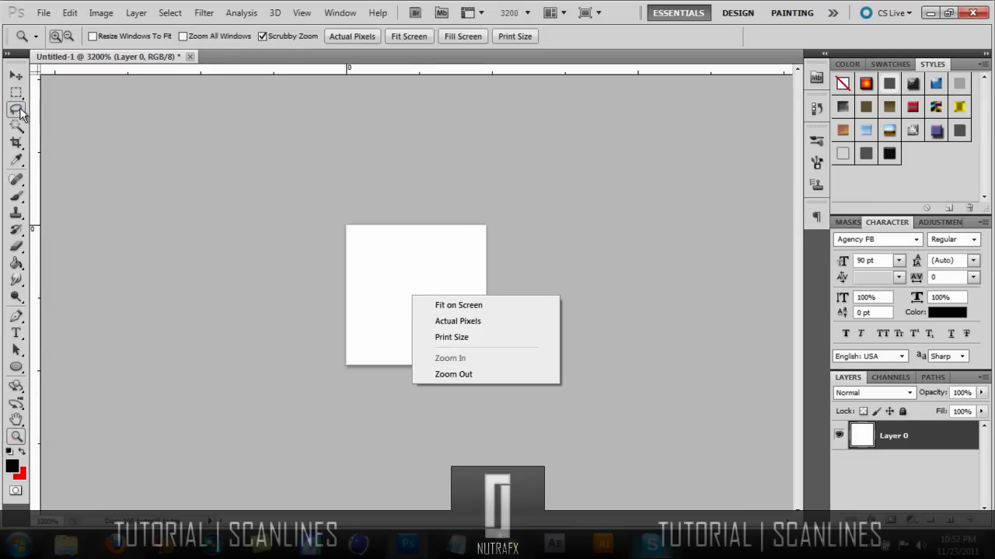
left_click(20, 78)
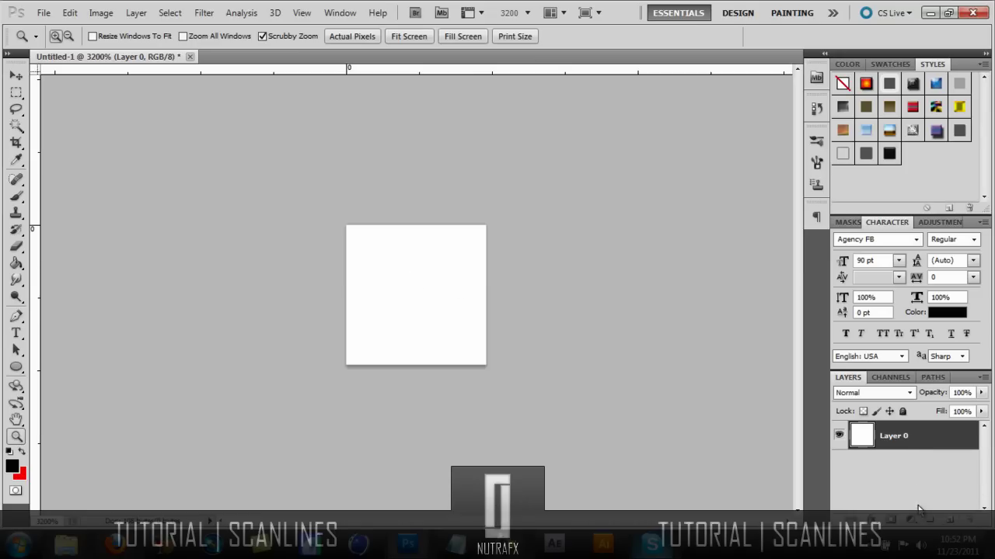
left_click(951, 526)
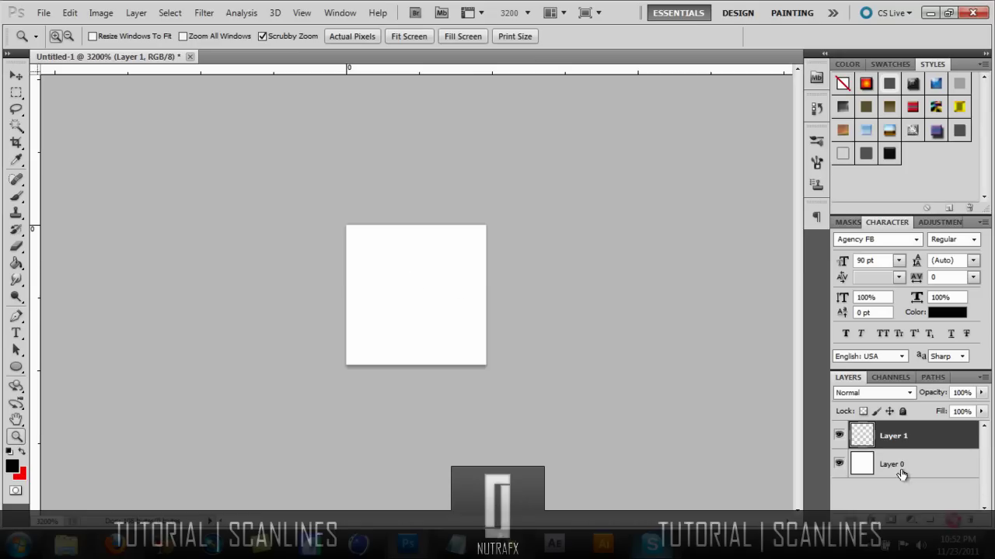
left_click(840, 464)
Select the bottom one-pixel row across the full canvas width on the new layer and fill it with black
left_click(16, 93)
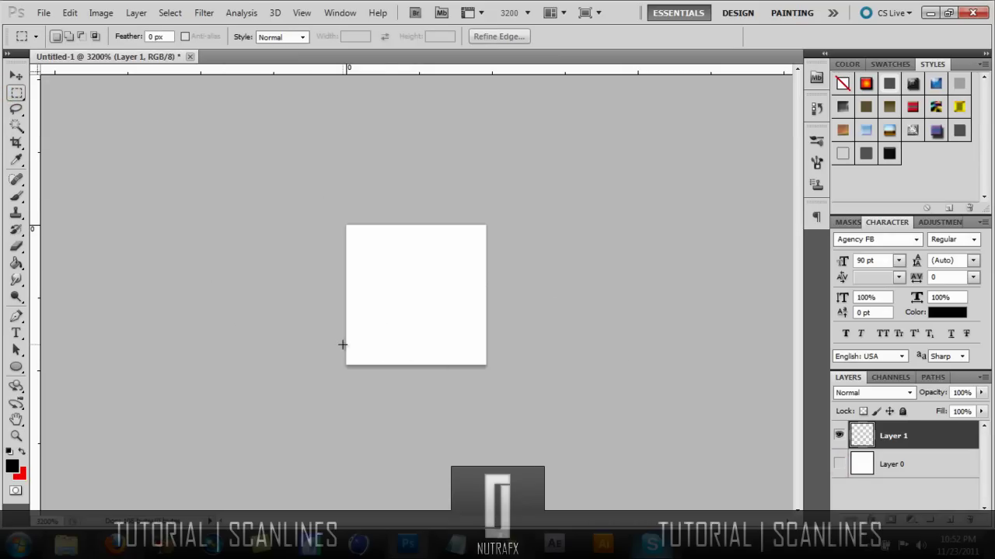
left_click_drag(343, 342, 439, 249)
left_click_drag(351, 344, 477, 369)
right_click(437, 356)
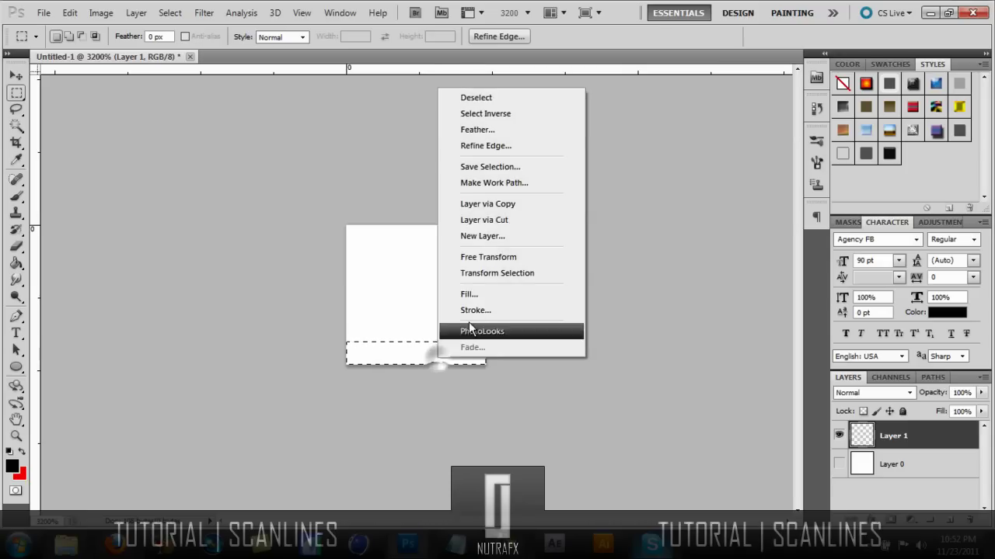
left_click(501, 293)
left_click(563, 152)
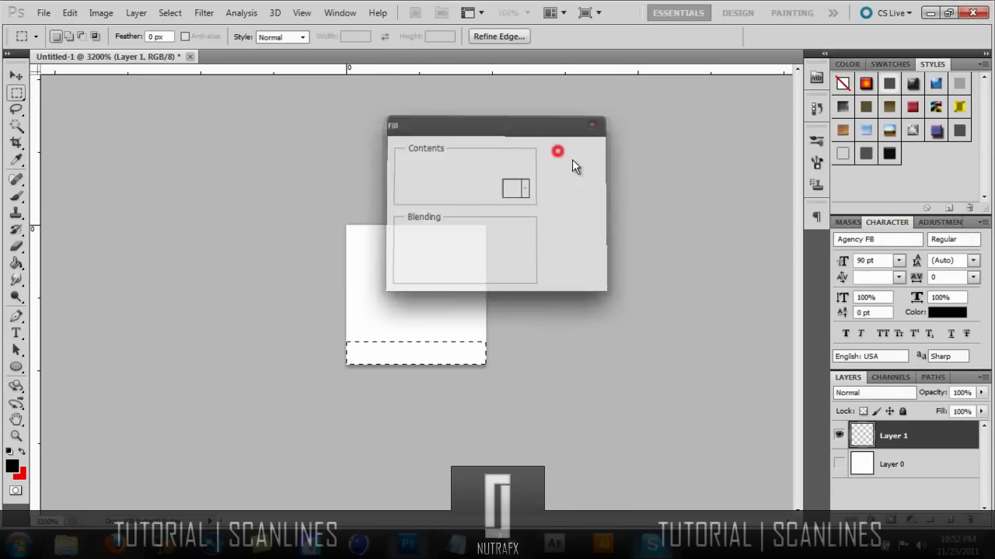
Select the fourth pixel row from the top across the full width and fill it with black
left_click_drag(347, 296, 482, 303)
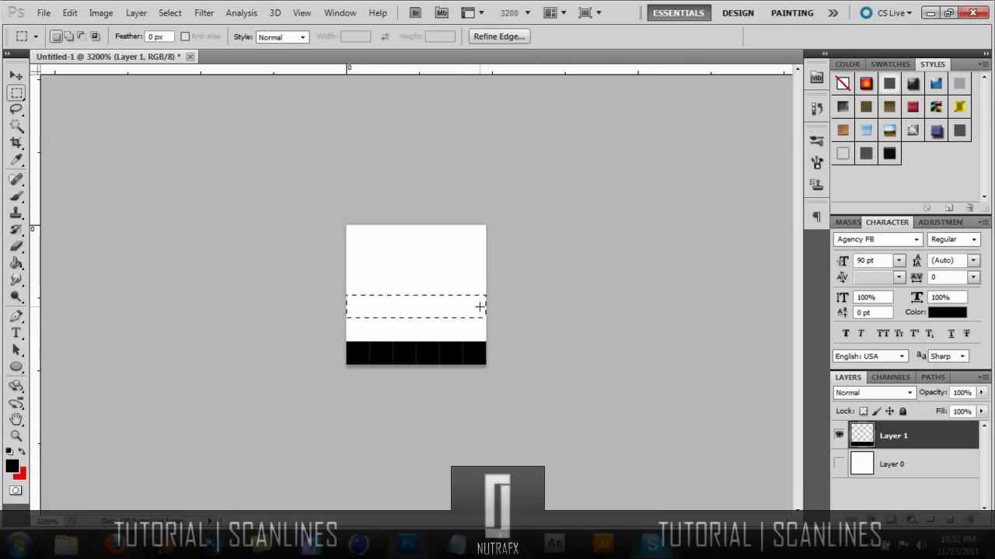
right_click(370, 307)
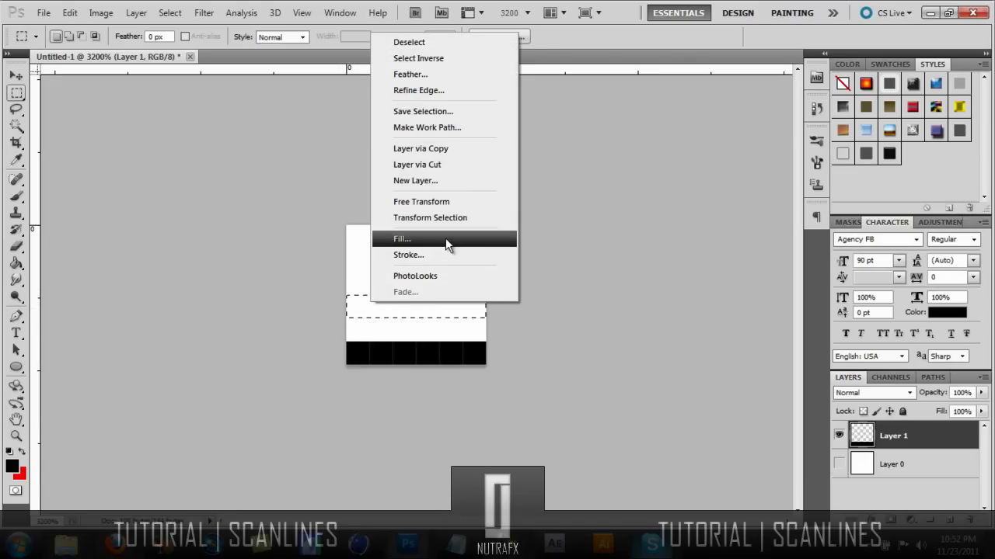
left_click(445, 238)
left_click(570, 155)
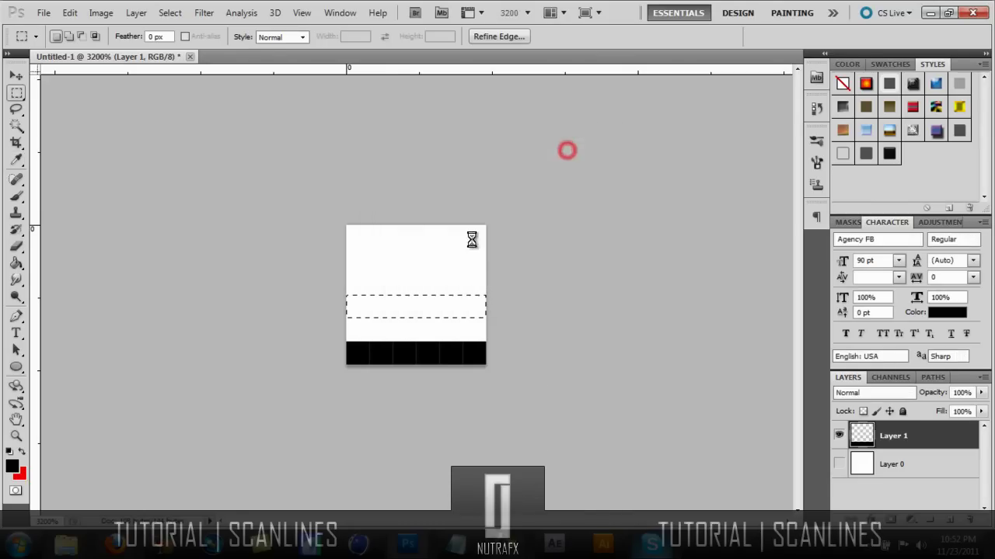
Fill the second pixel row from the top with black at 100% opacity, and clear the selection
left_click_drag(346, 249, 476, 272)
right_click(422, 261)
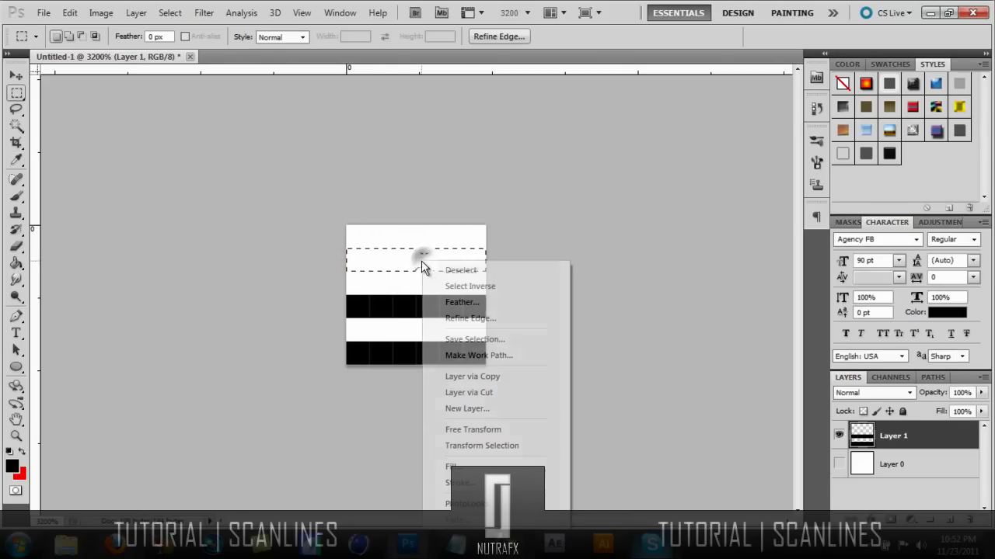
left_click(471, 466)
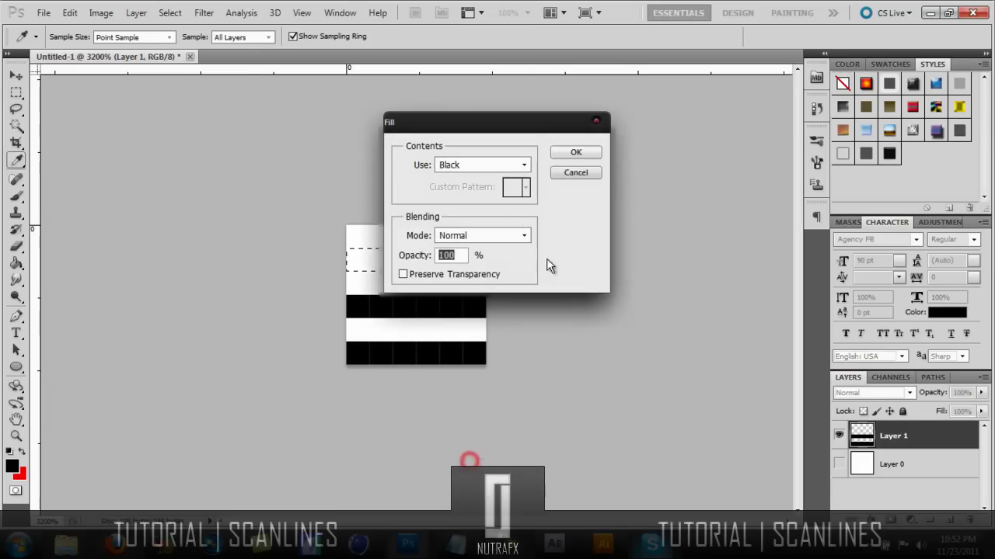
left_click(572, 156)
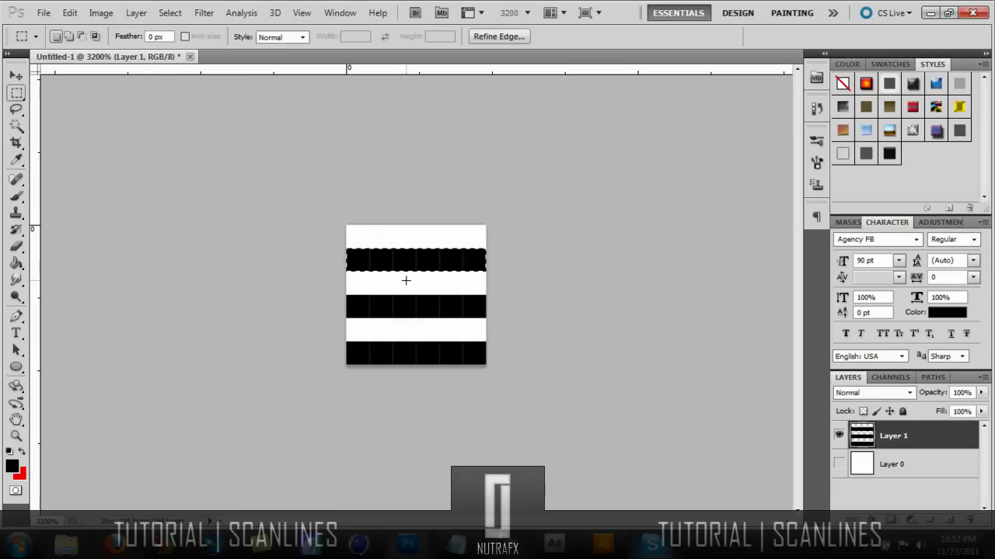
key("ctrl+d")
Define the striped canvas as a pattern named "scanlines"
left_click(70, 14)
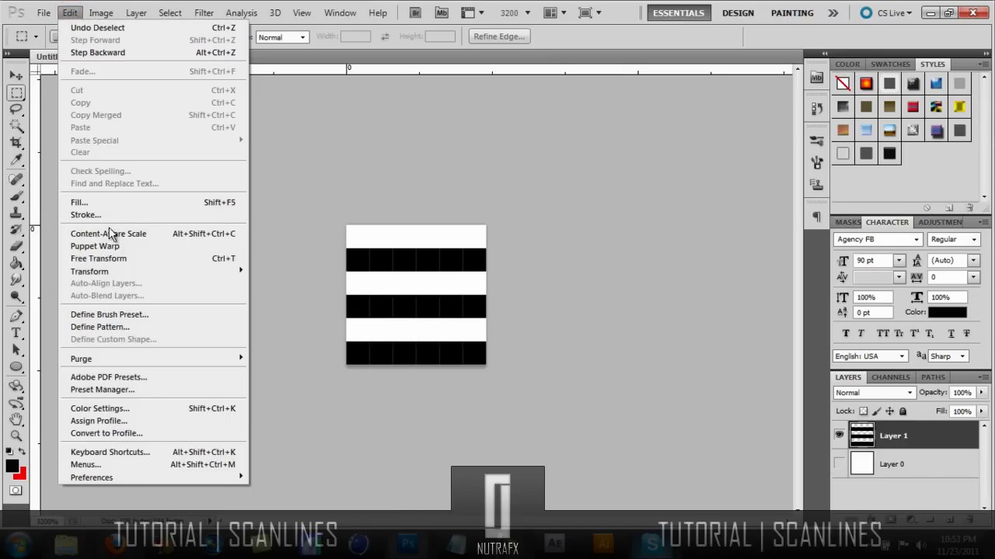
left_click(116, 327)
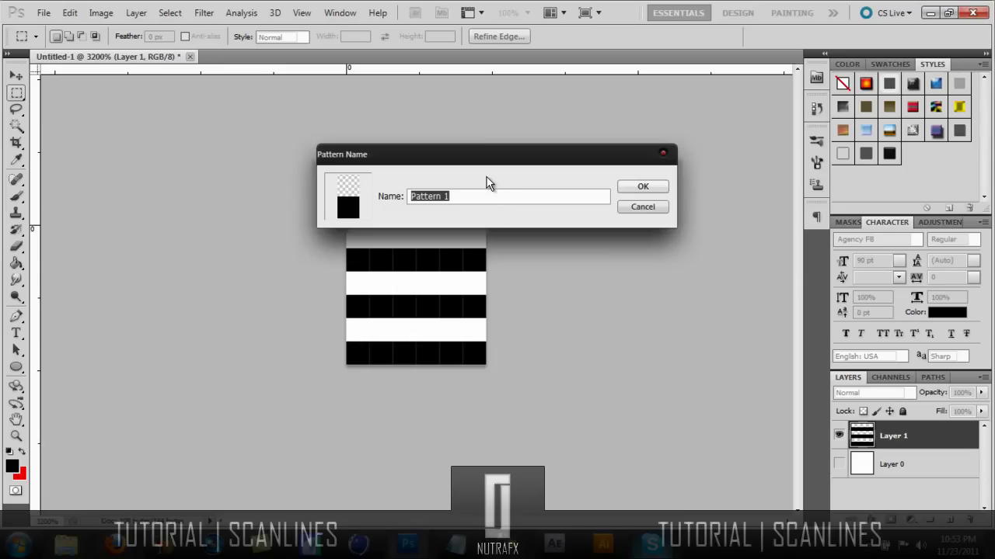
type("scanlines")
key("Return")
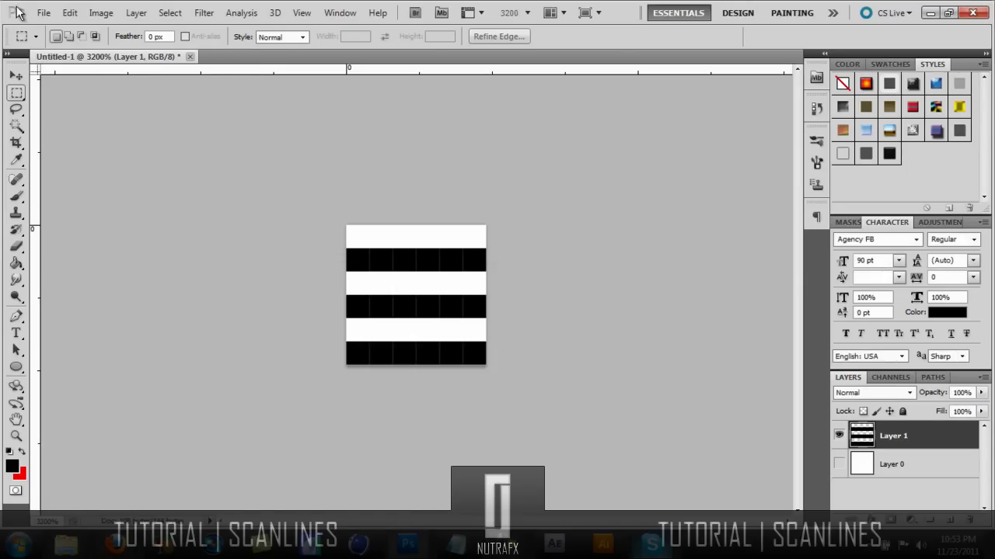
Open the file MDC YouTube Template #3.psd from within the Production folder on the My Passport (G:) drive
left_click(44, 12)
left_click(56, 40)
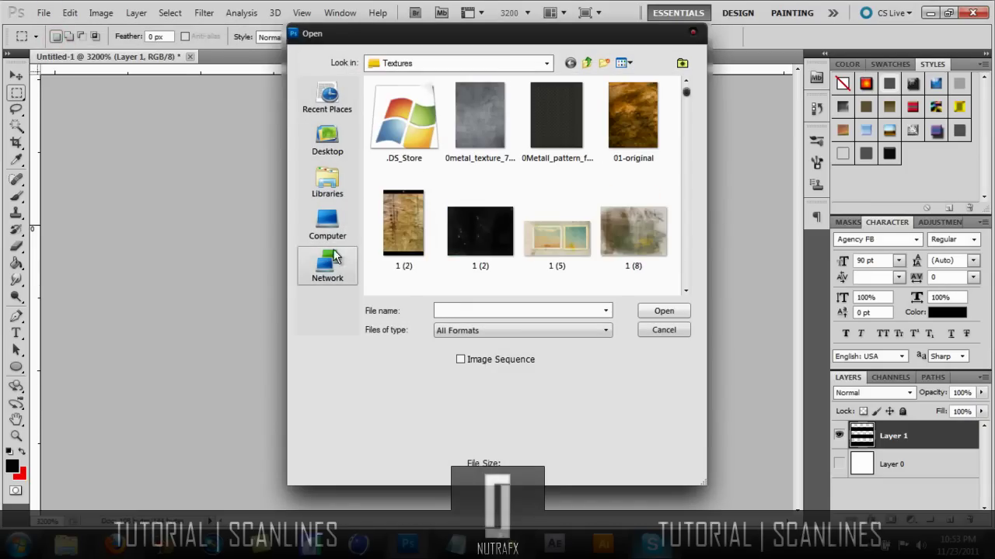
left_click(327, 224)
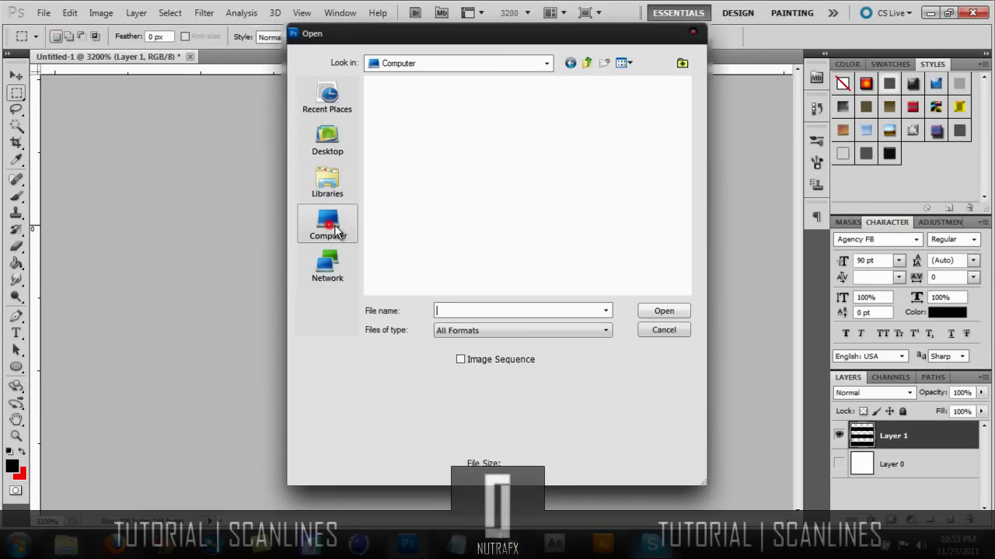
double_click(394, 197)
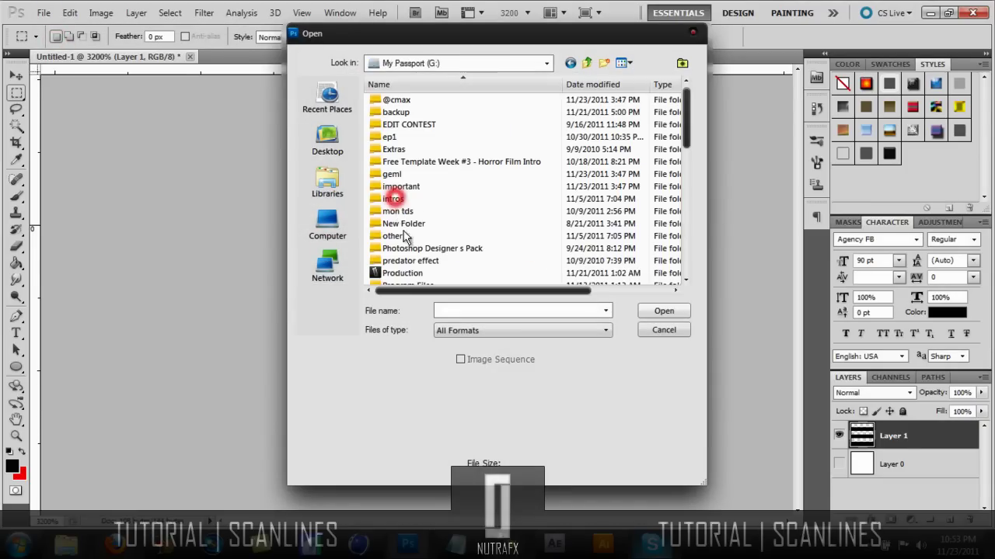
double_click(401, 272)
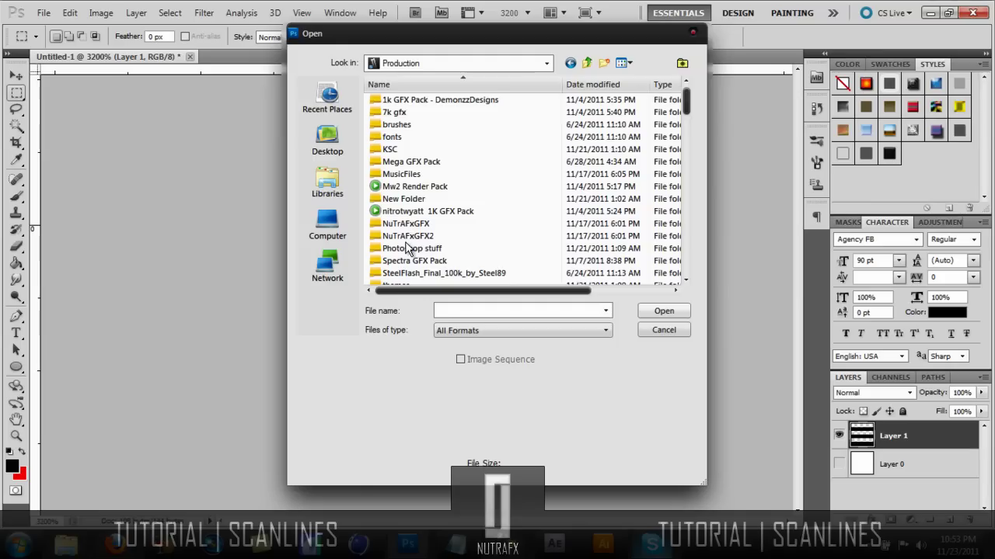
left_click(412, 235)
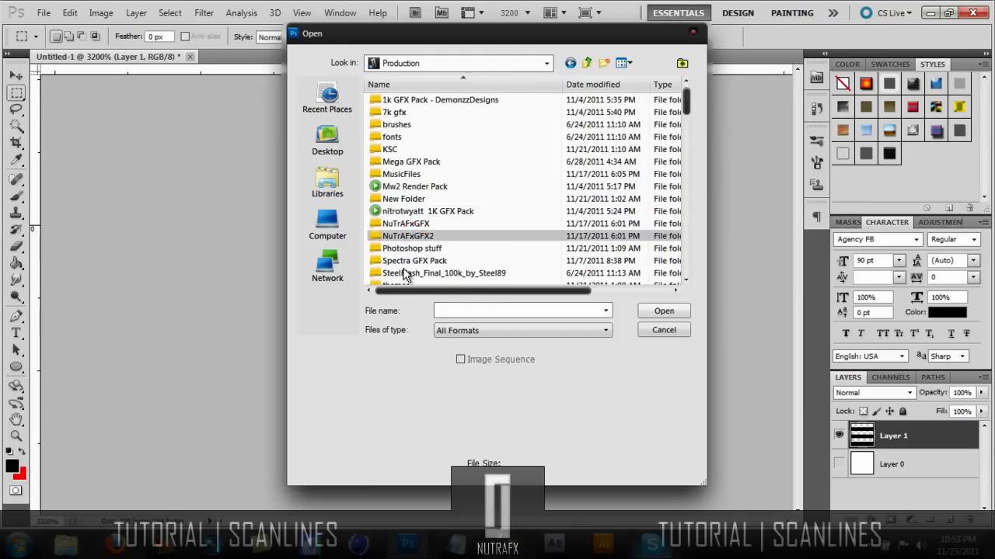
scroll(408, 268, "down", 1)
double_click(405, 272)
double_click(564, 136)
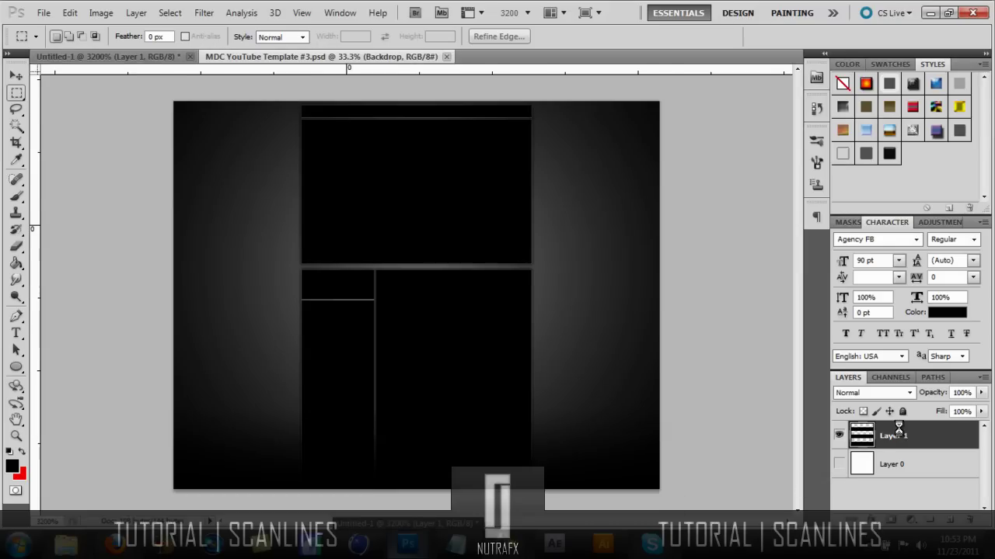
Enable a Pattern Overlay style on the Backdrop layer and show its settings with the canvas still in view
left_click(16, 436)
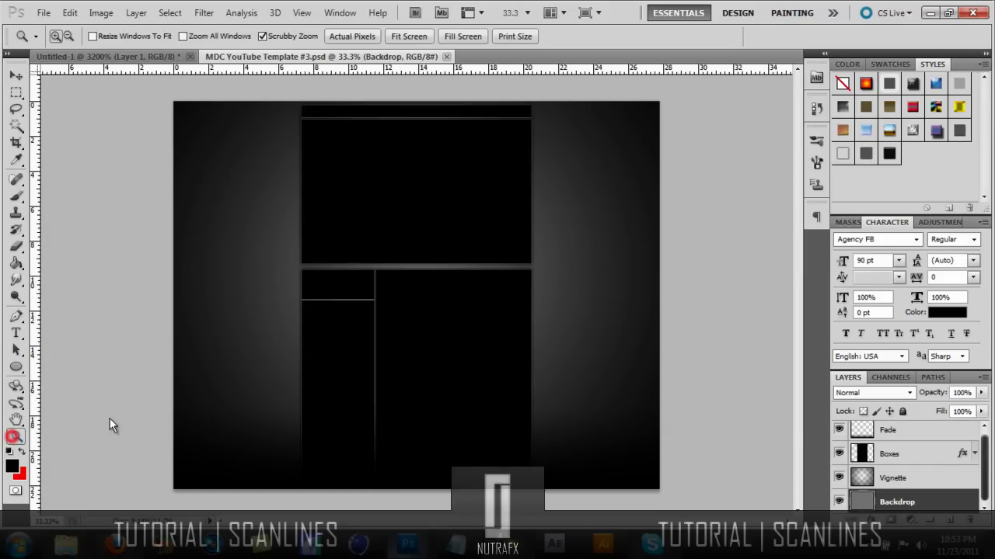
left_click(334, 267)
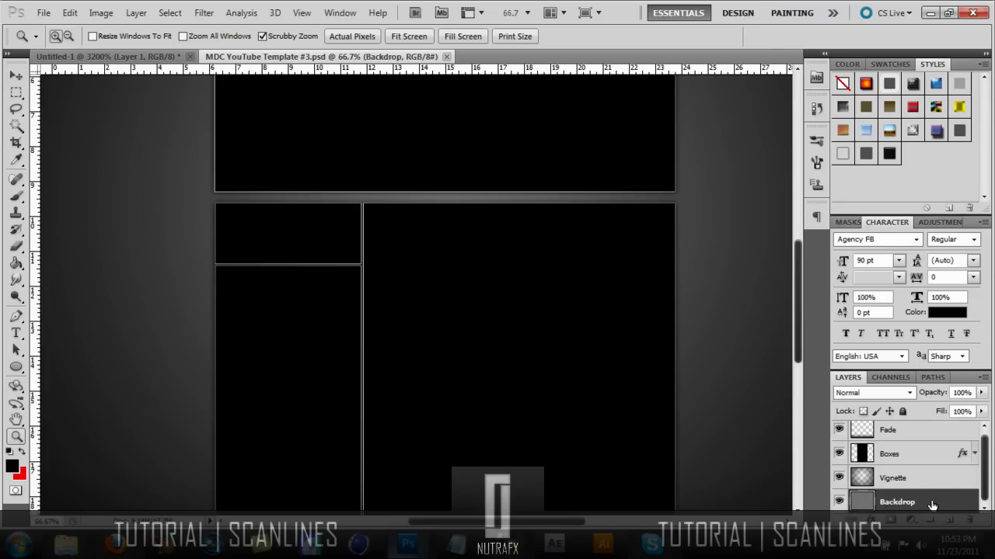
double_click(931, 506)
left_click(597, 337)
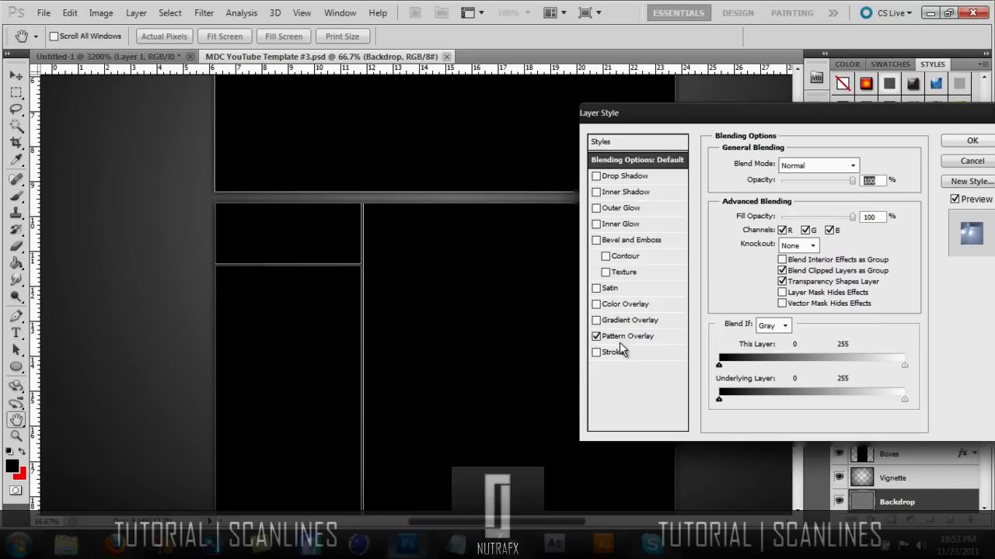
left_click(626, 336)
left_click_drag(808, 116, 608, 98)
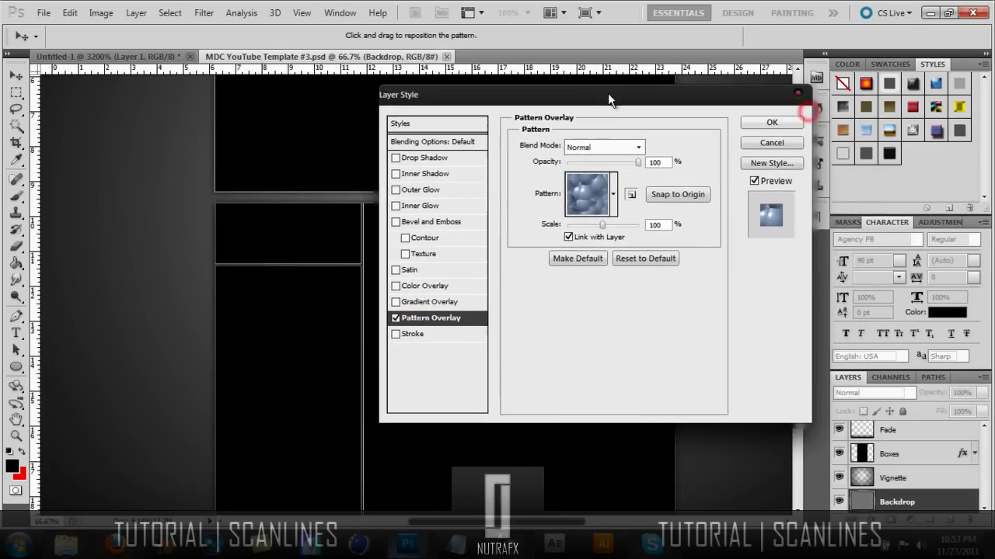
Set the Backdrop layer's overlay pattern to the saved black-and-transparent scanlines pattern
left_click(610, 189)
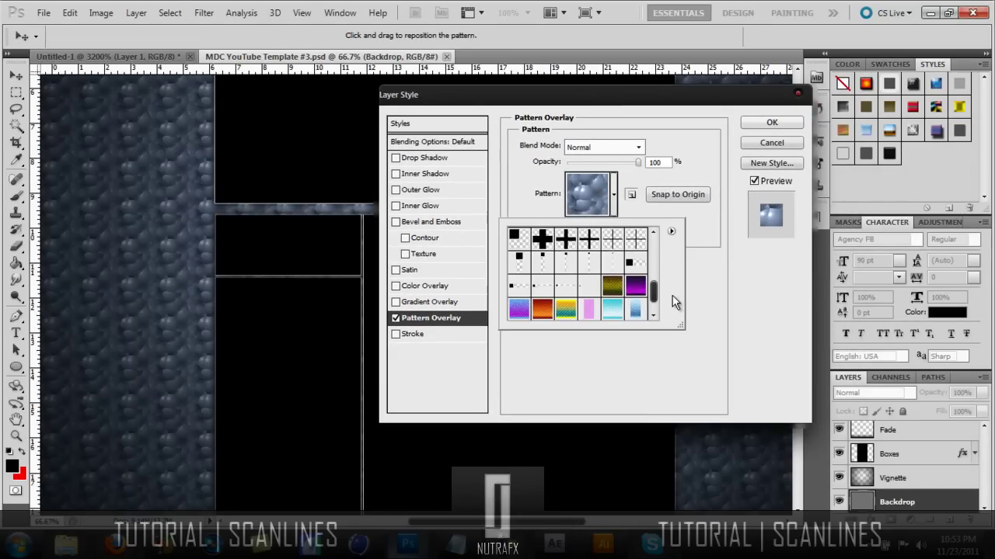
left_click_drag(656, 292, 657, 303)
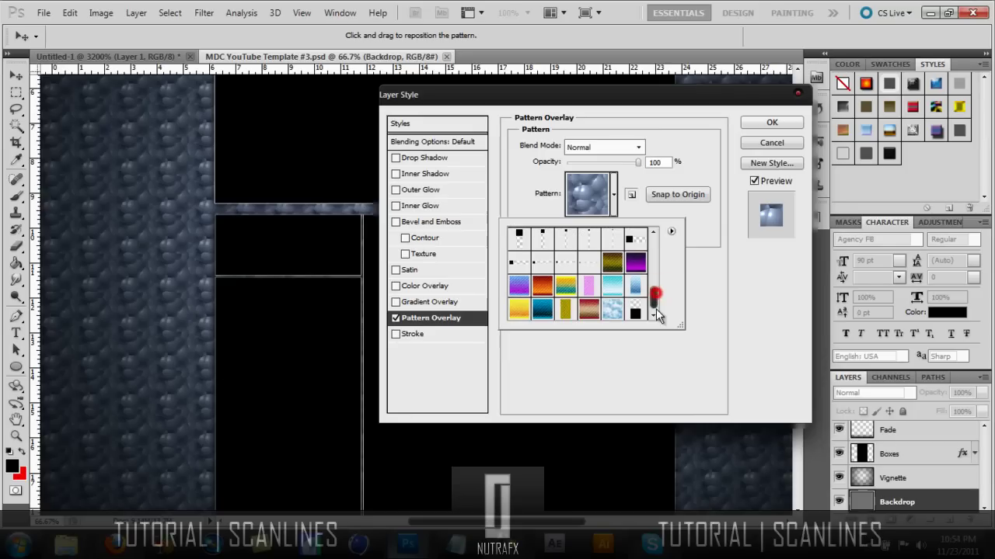
left_click(635, 313)
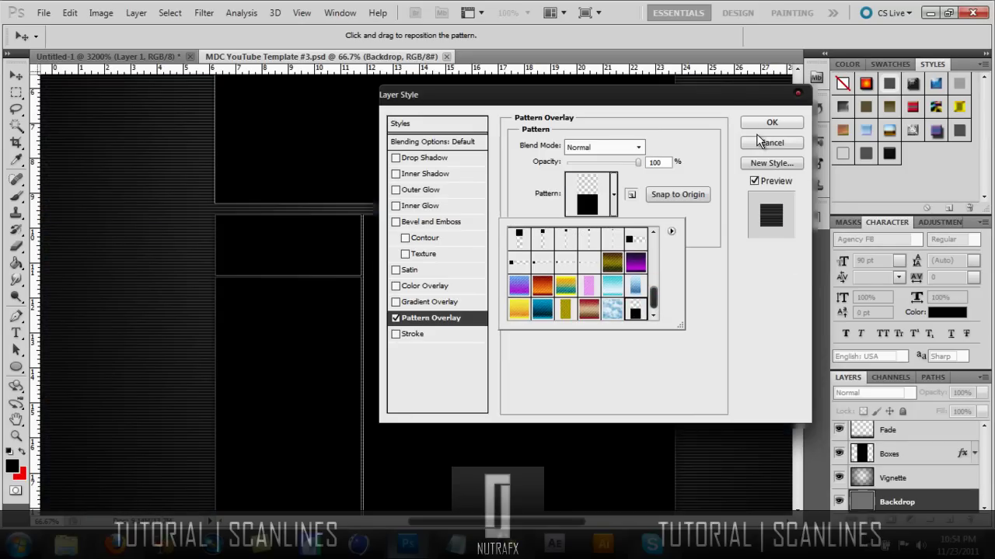
left_click(67, 189)
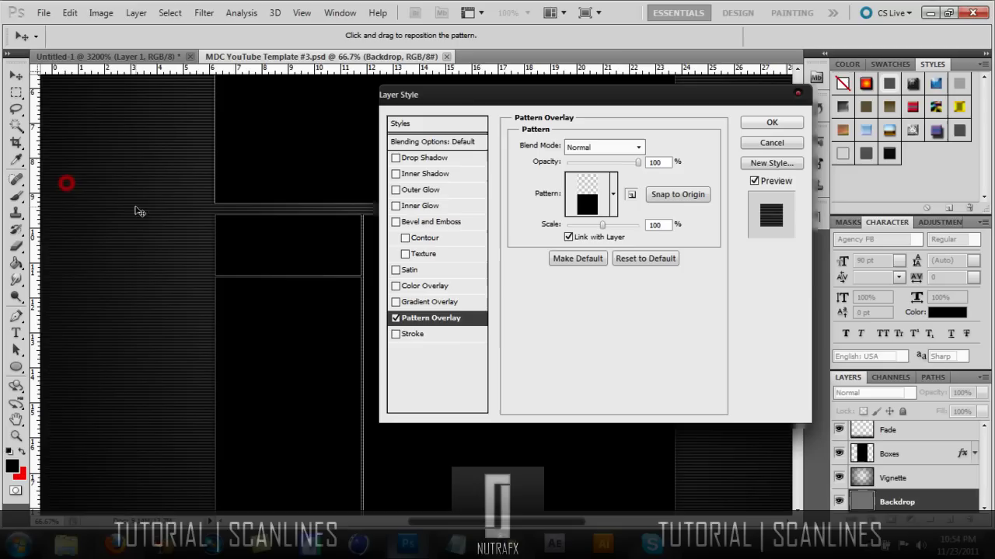
Apply the Backdrop layer's scanlines pattern overlay and inspect the striped backdrop beside the boxes at actual pixels
left_click(753, 127)
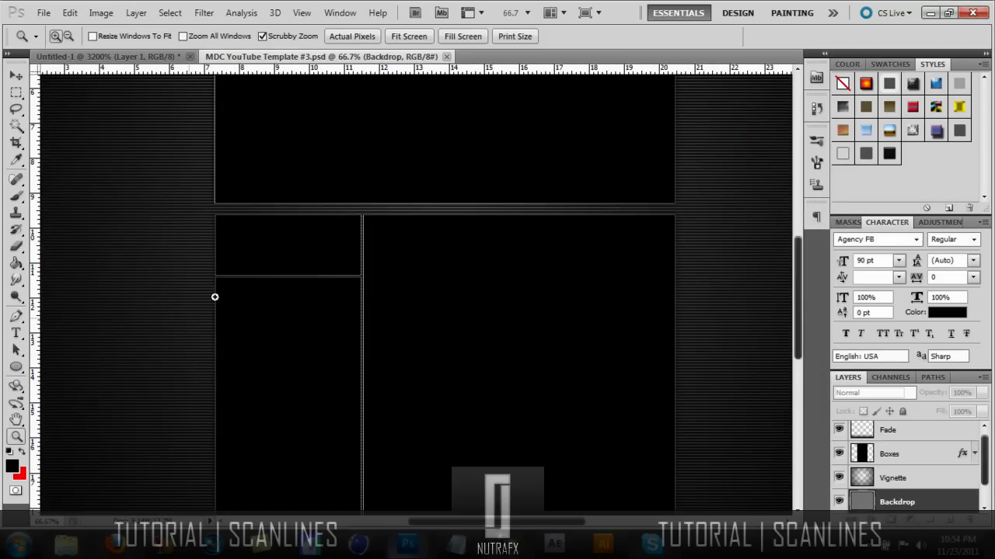
right_click(265, 264)
left_click(291, 287)
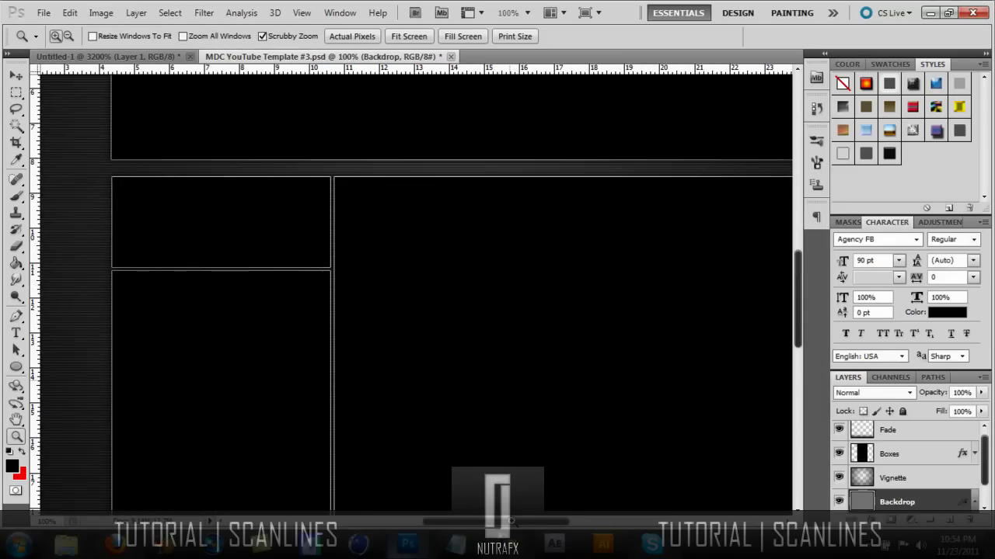
left_click_drag(101, 359, 459, 359)
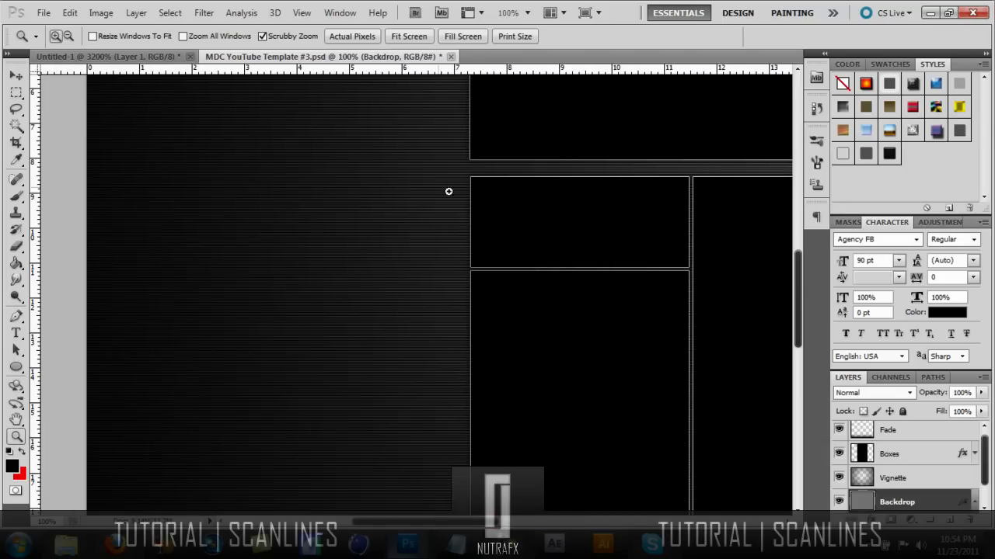
Try several diagonal pixel patterns as the Backdrop layer's pattern overlay
double_click(923, 503)
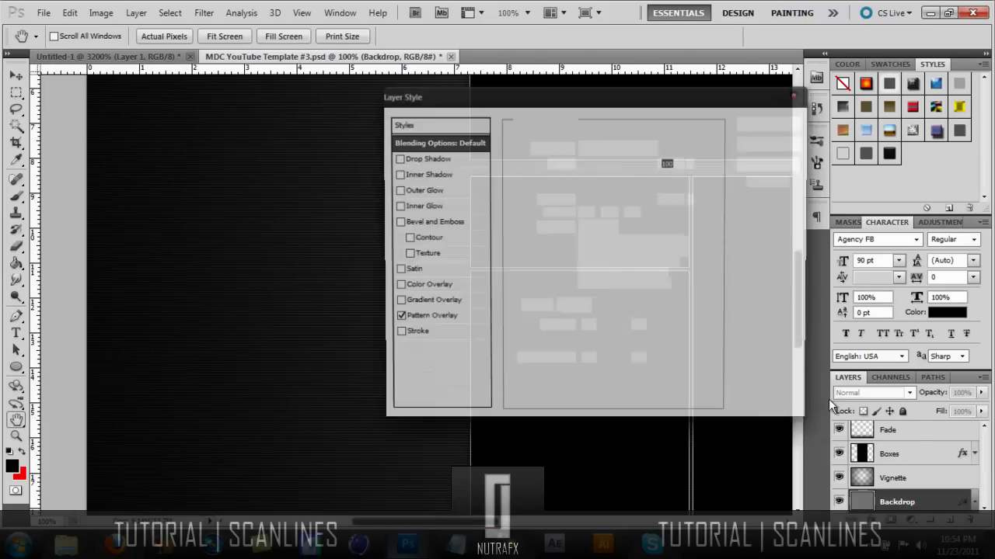
left_click(396, 319)
left_click(395, 318)
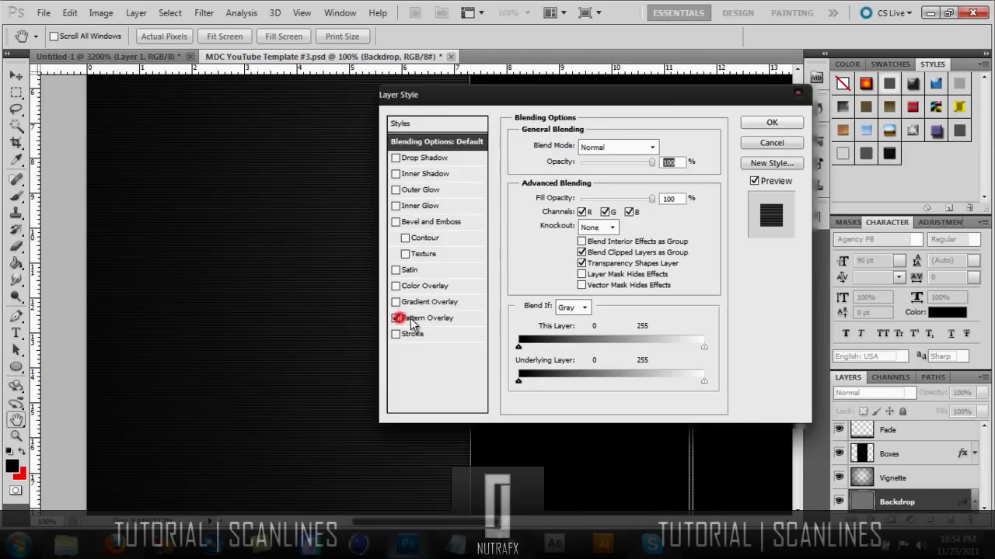
left_click(424, 318)
left_click(613, 196)
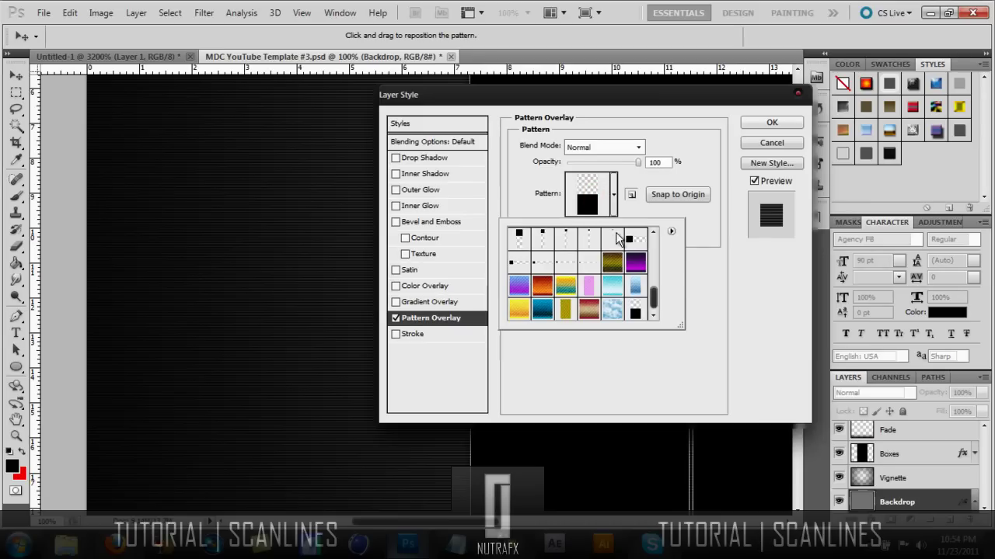
scroll(544, 268, "up", 5)
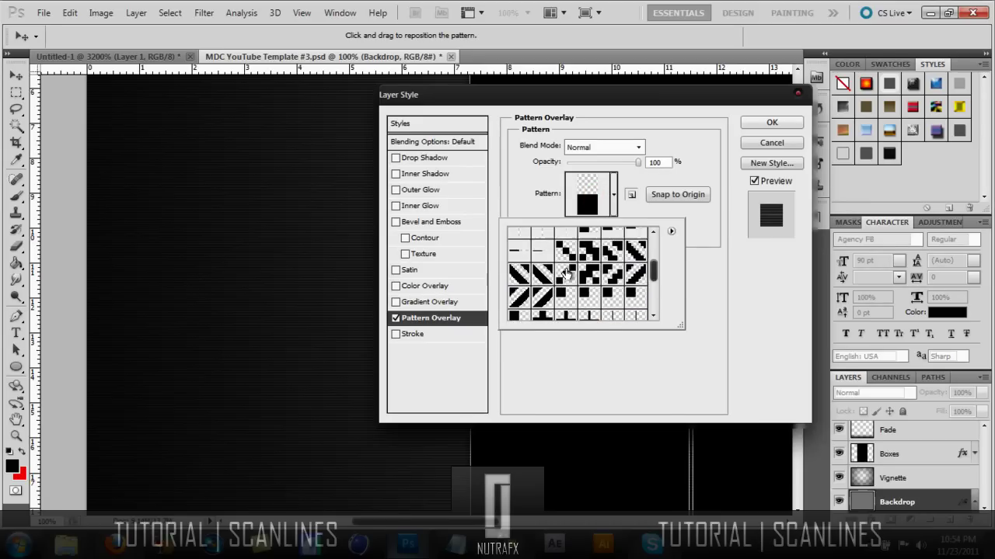
left_click(567, 251)
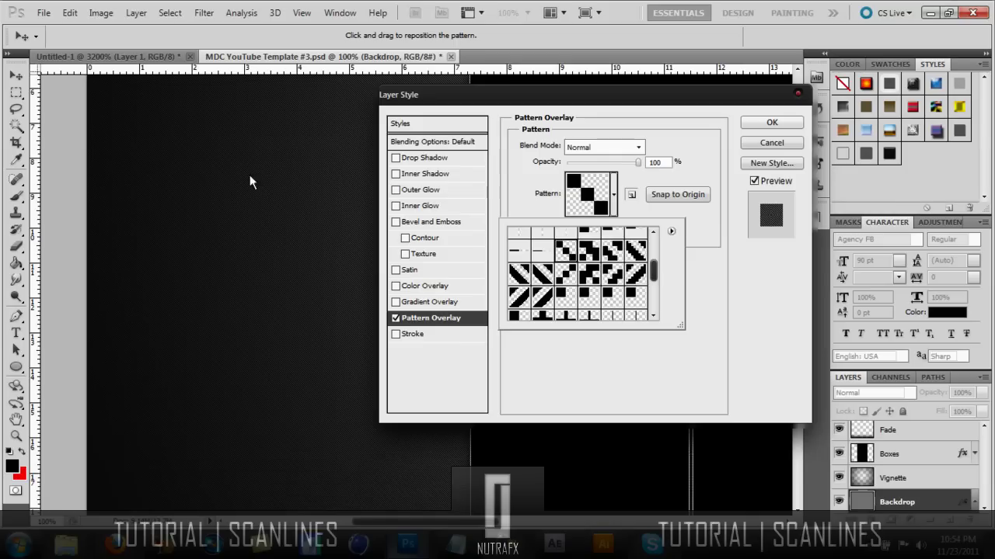
left_click(610, 251)
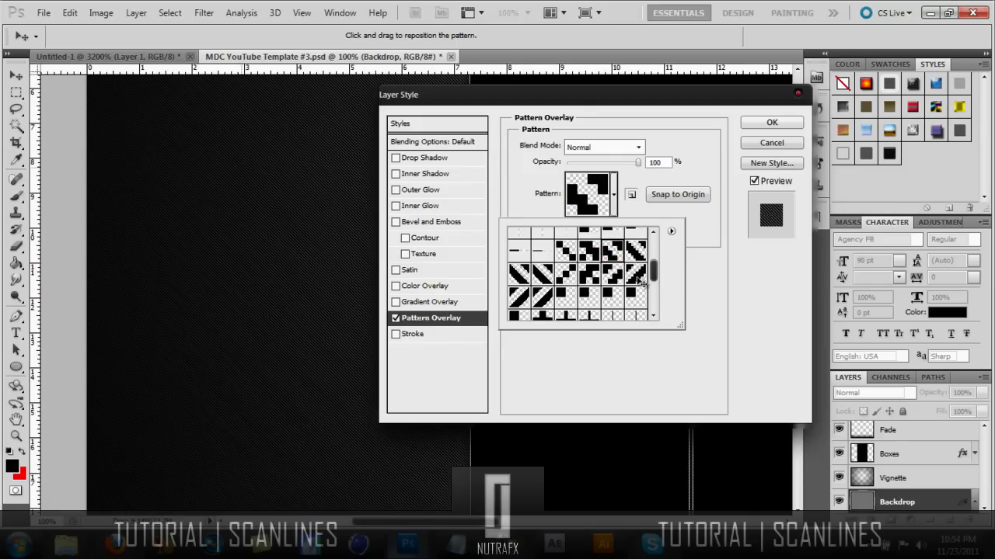
left_click(635, 274)
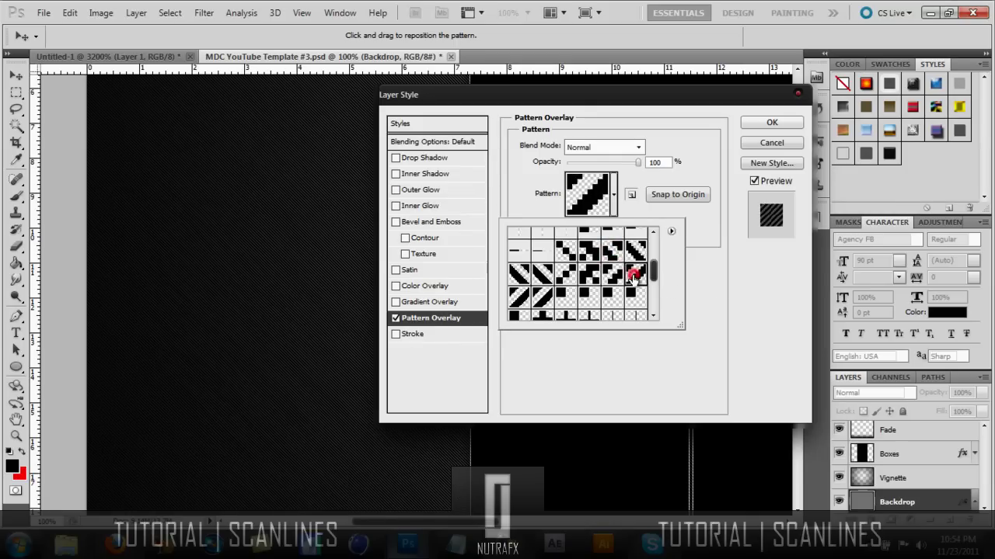
left_click(542, 274)
Try the thin vertical-line pattern on the Backdrop layer at reduced opacity, and discard the layer style changes
scroll(537, 278, "up", 1)
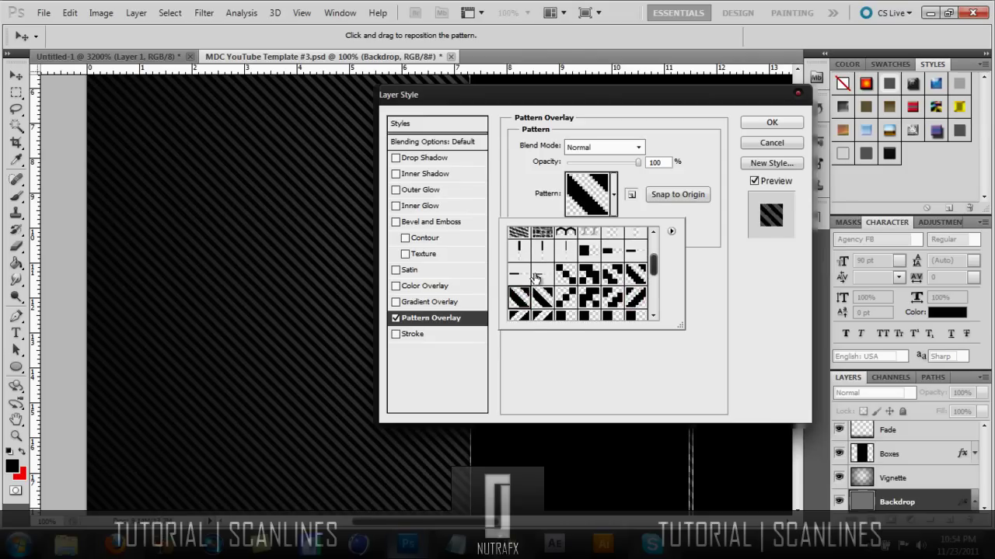
scroll(540, 280, "up", 1)
left_click(565, 250)
left_click(564, 272)
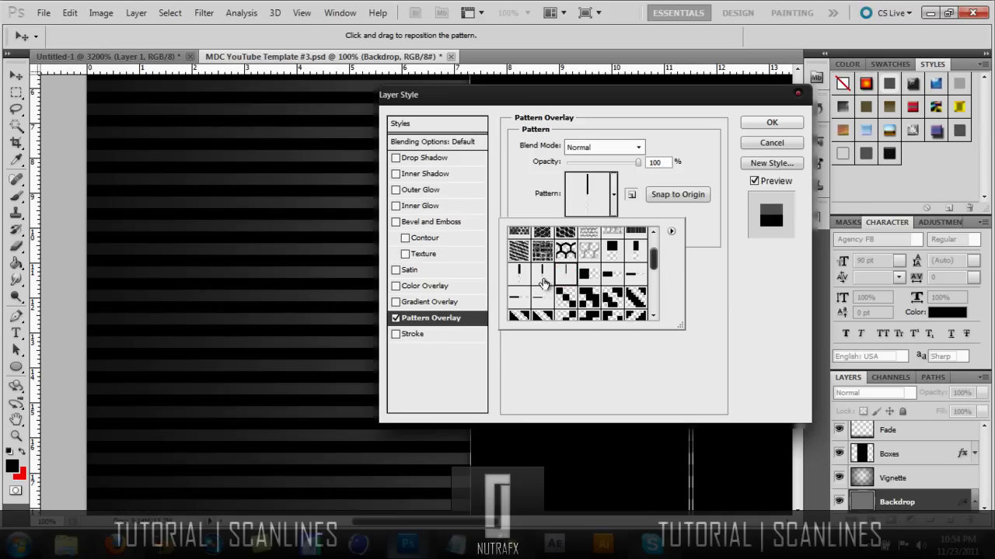
left_click_drag(587, 162, 573, 164)
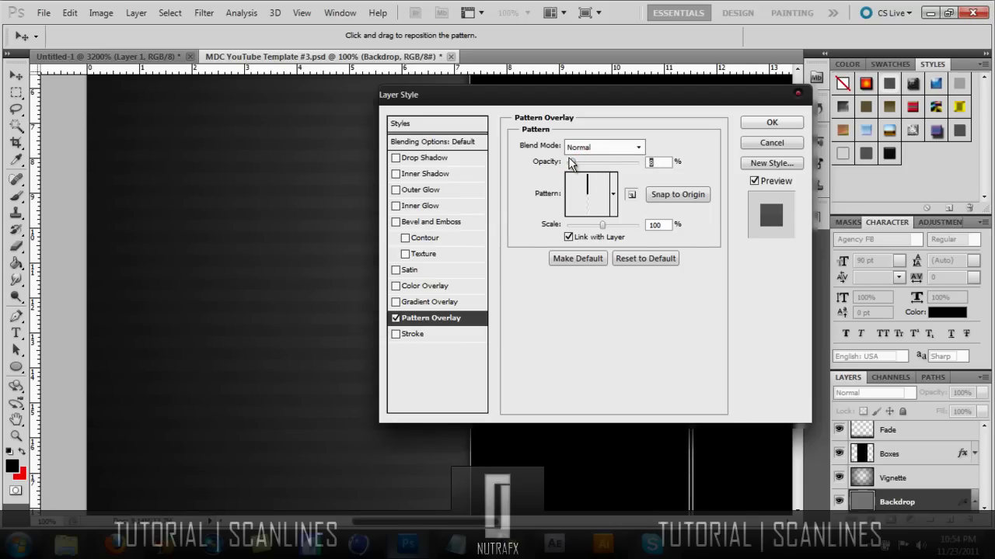
left_click(783, 142)
key("z")
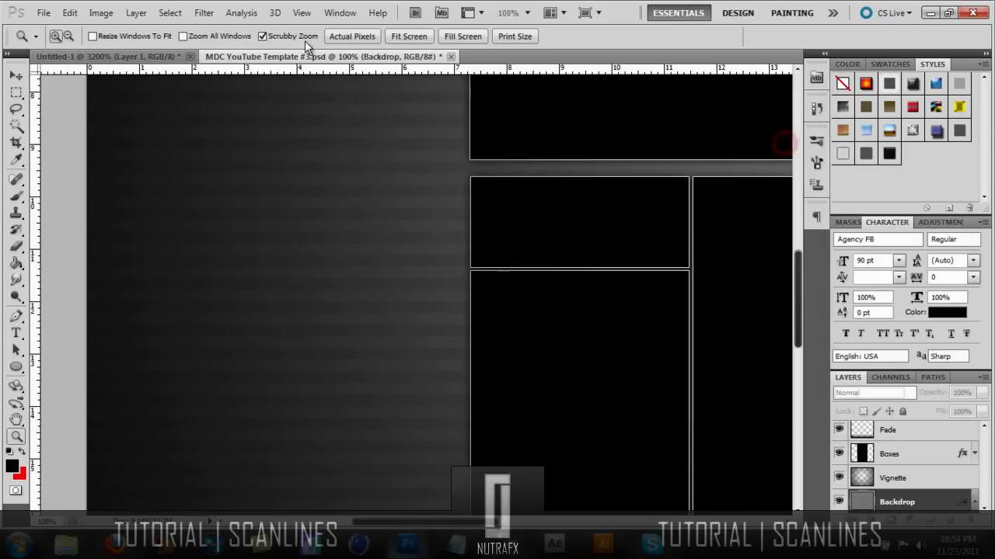
Replace the striped Layer 1 in the Untitled-1 document with a new empty layer
left_click(137, 51)
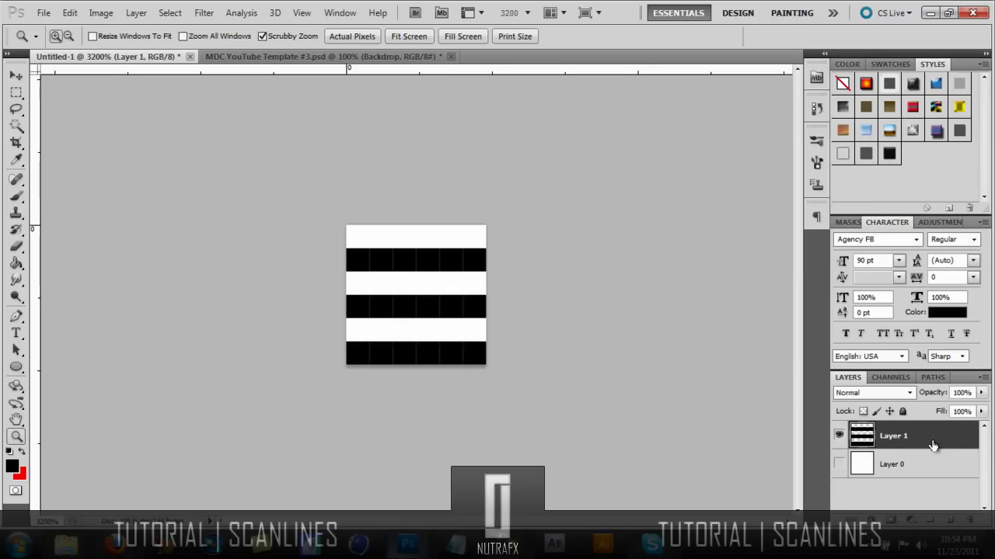
key("Delete")
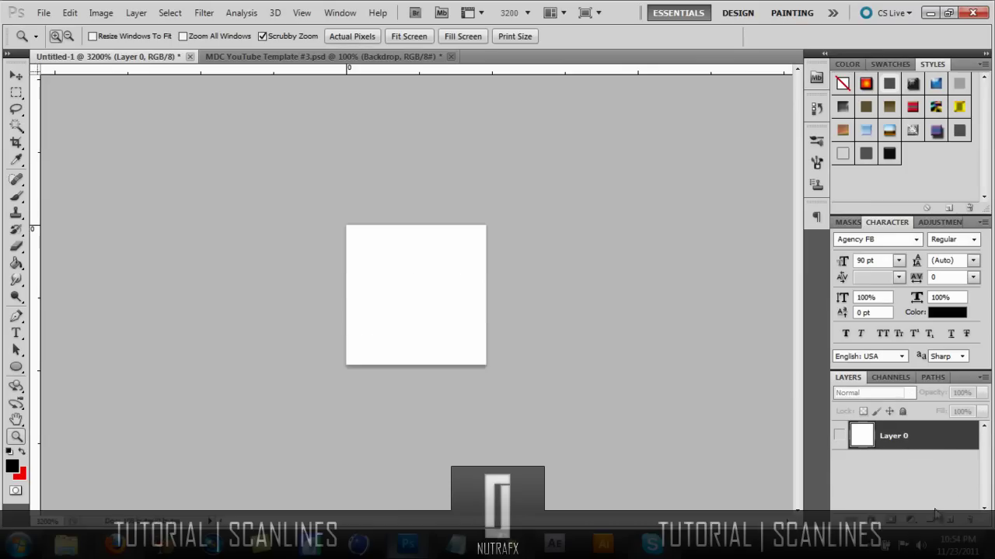
left_click(955, 521)
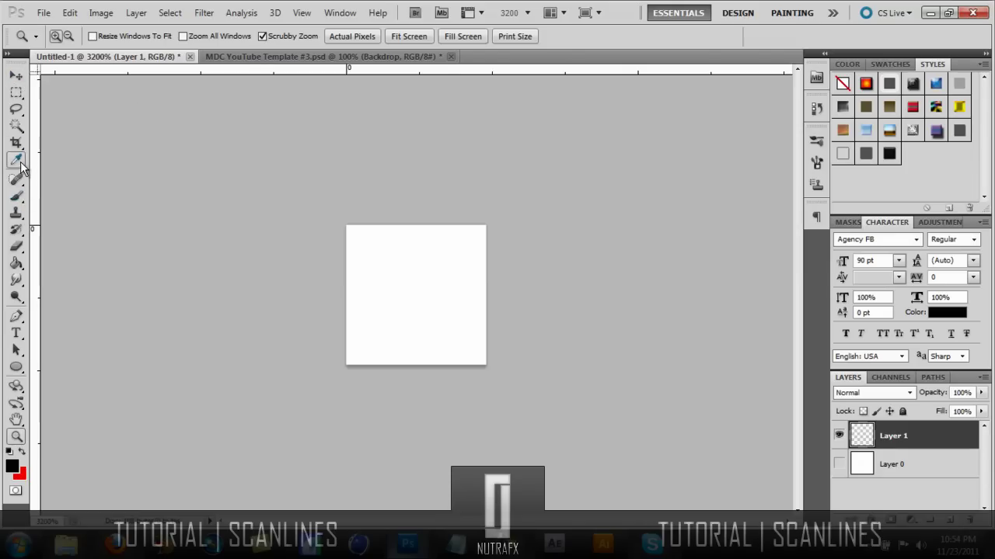
Draw a diagonal of six black pixels from the canvas's upper-left to lower-right corner with the 1-pixel Pencil tool
left_click(19, 198)
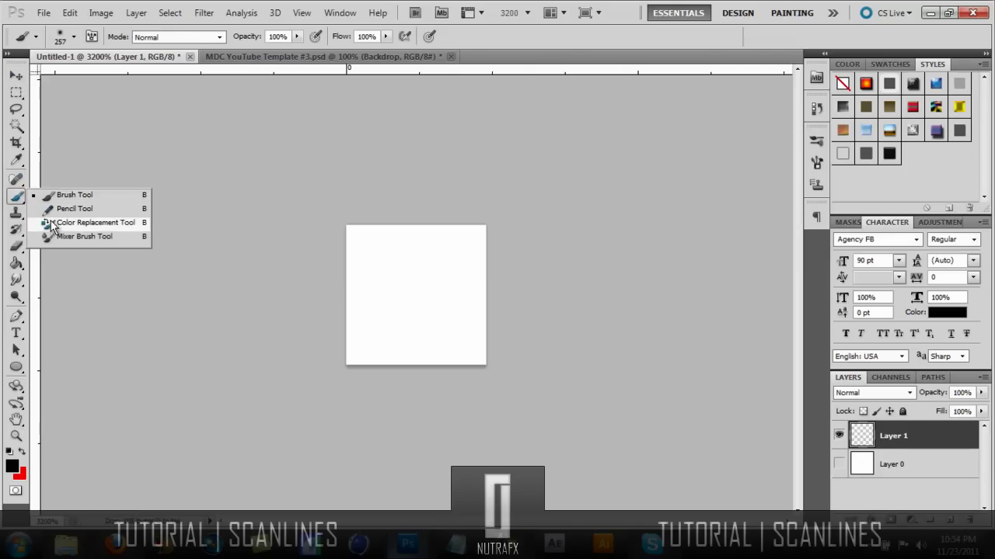
left_click(94, 209)
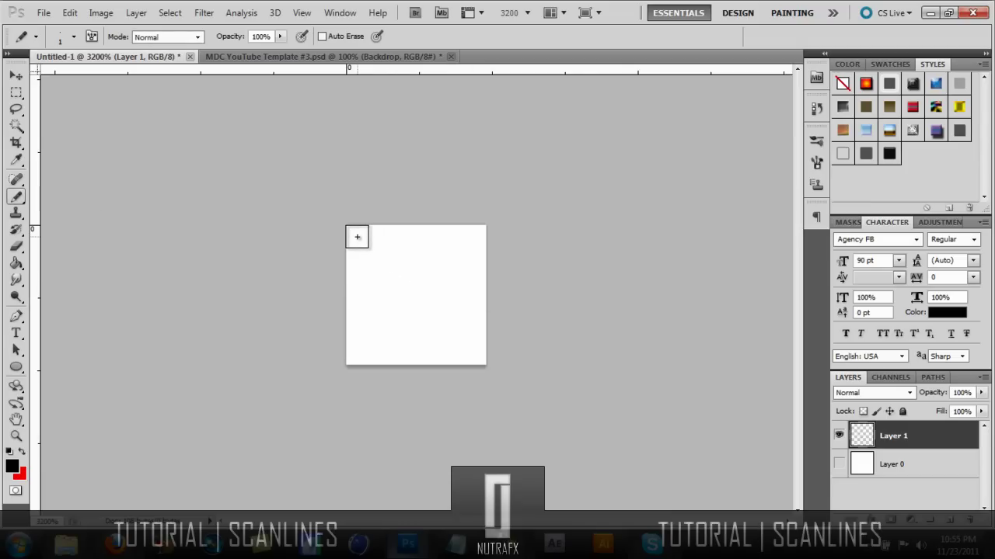
left_click(358, 237)
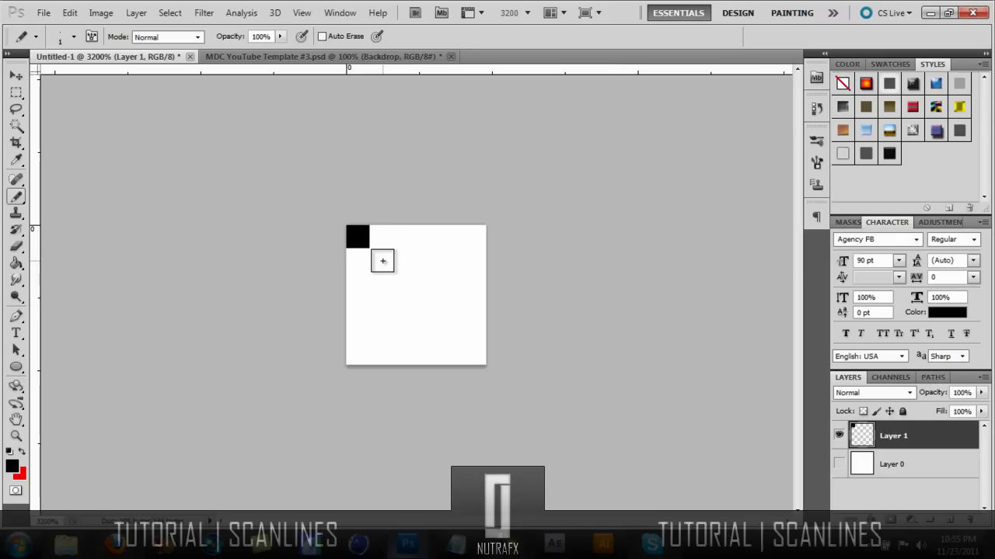
left_click(380, 259)
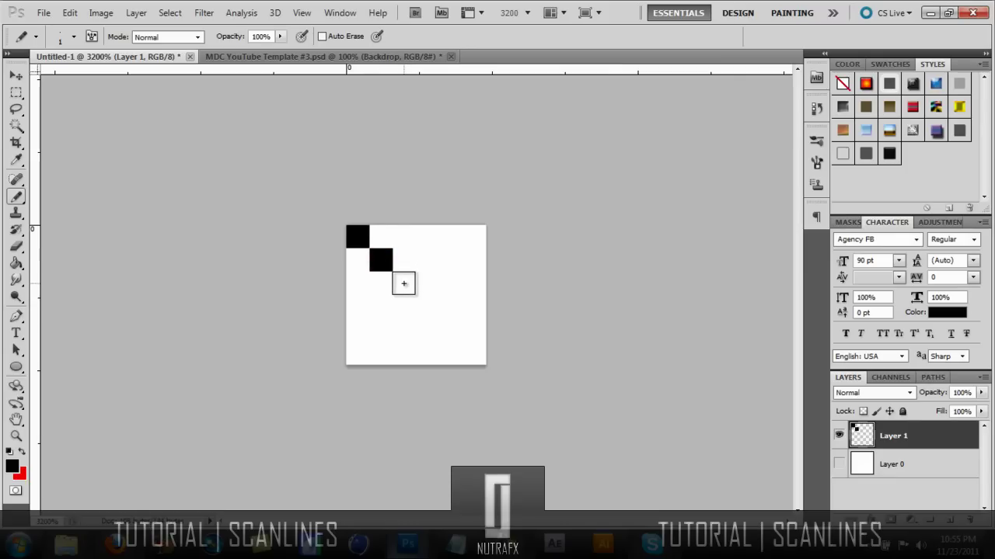
left_click(403, 283)
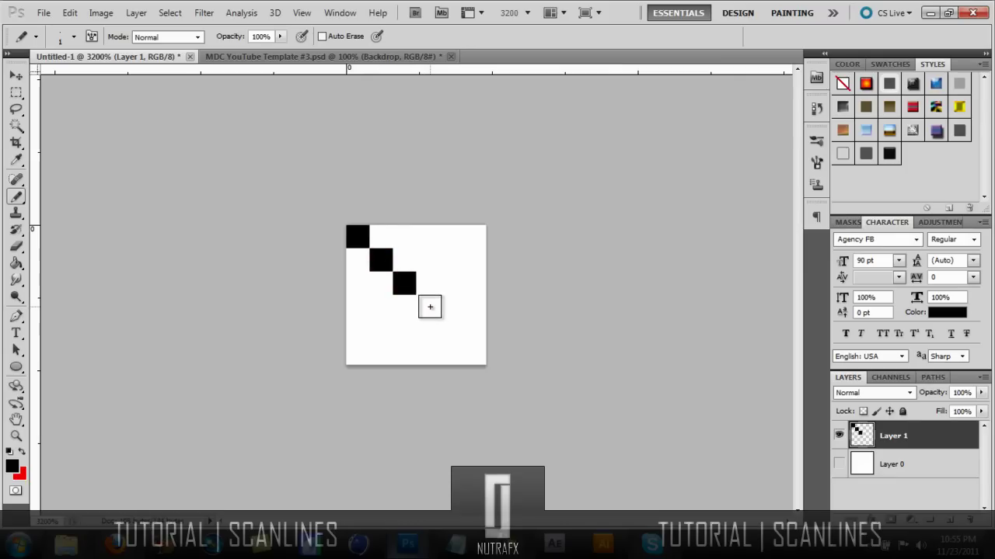
left_click(427, 307)
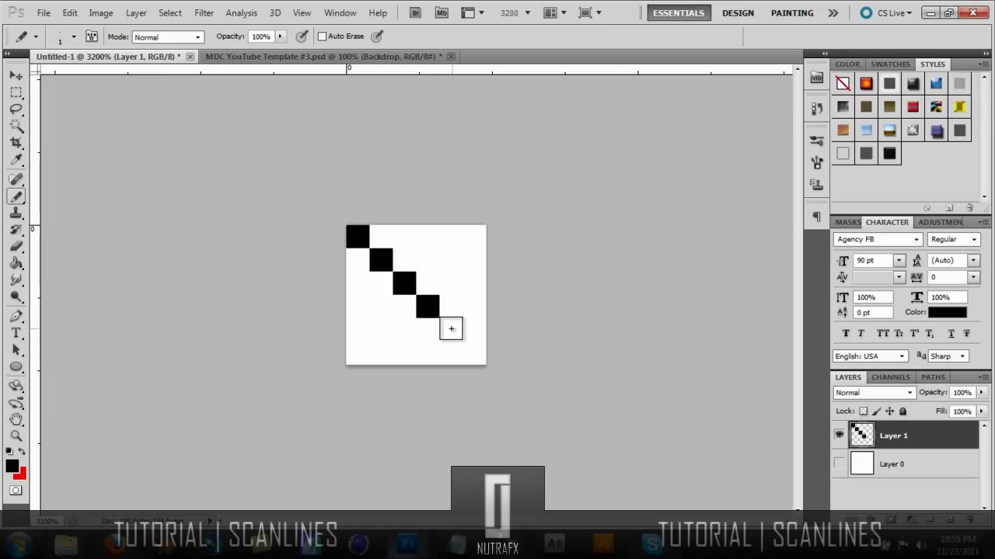
left_click(451, 330)
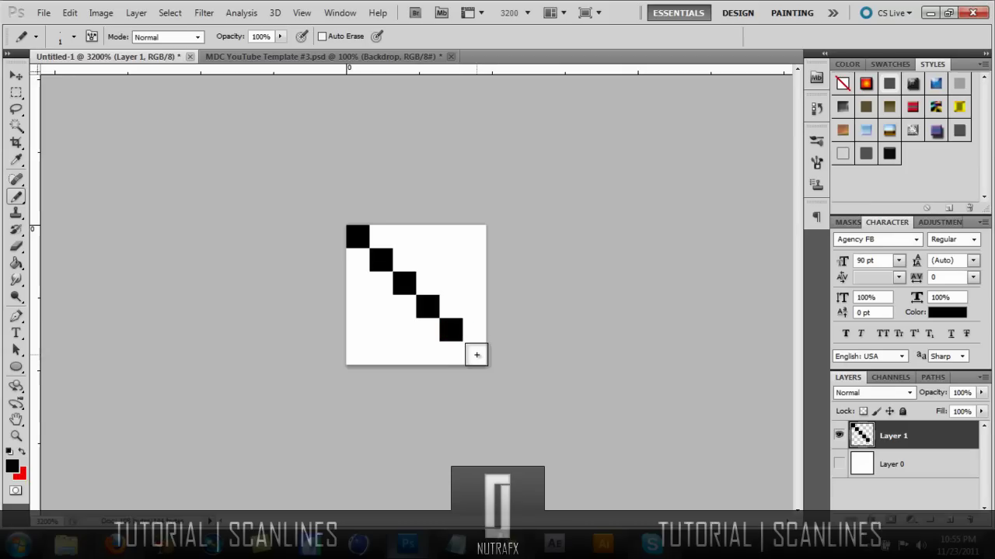
left_click(474, 354)
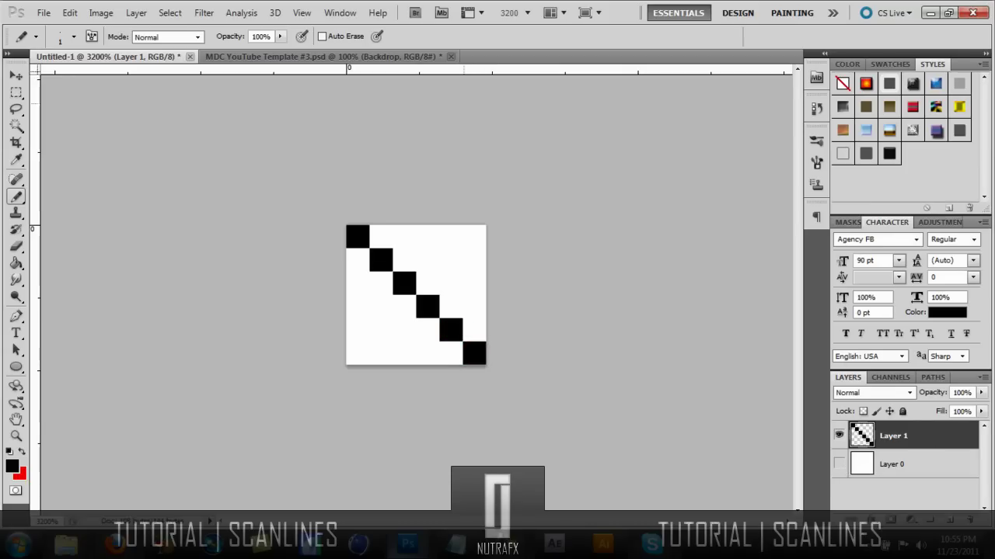
Define the diagonal pixel canvas as a pattern, keeping the name "Pattern 1"
left_click(98, 14)
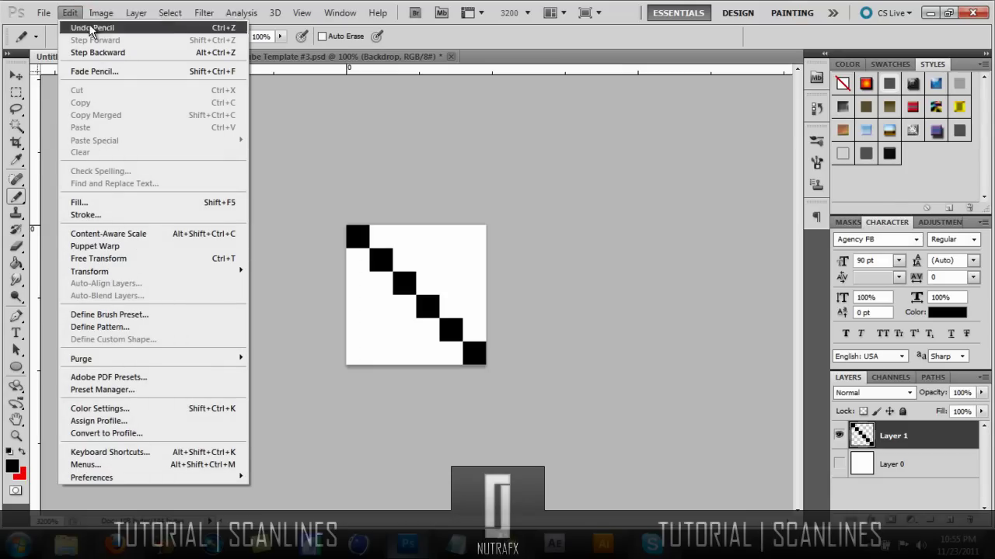
left_click(152, 327)
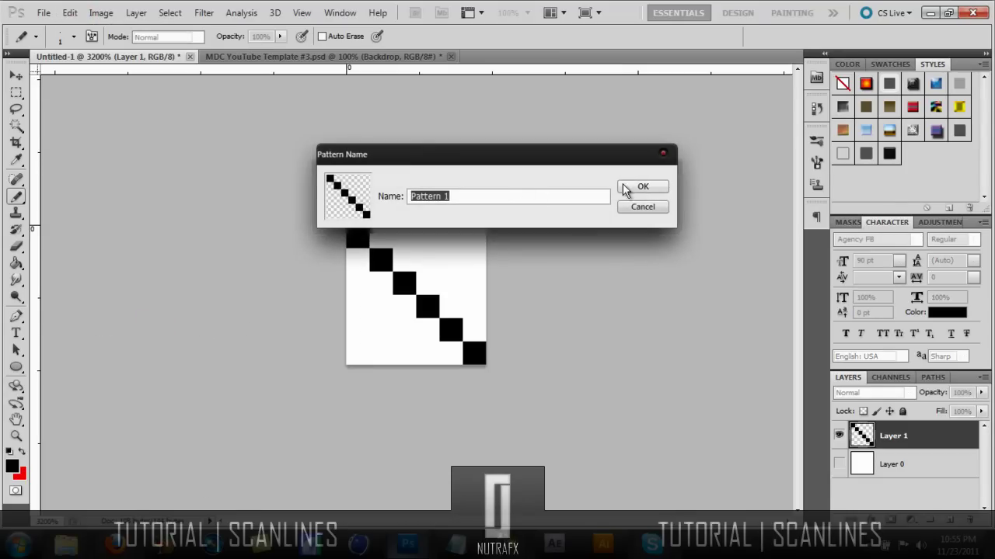
left_click(649, 191)
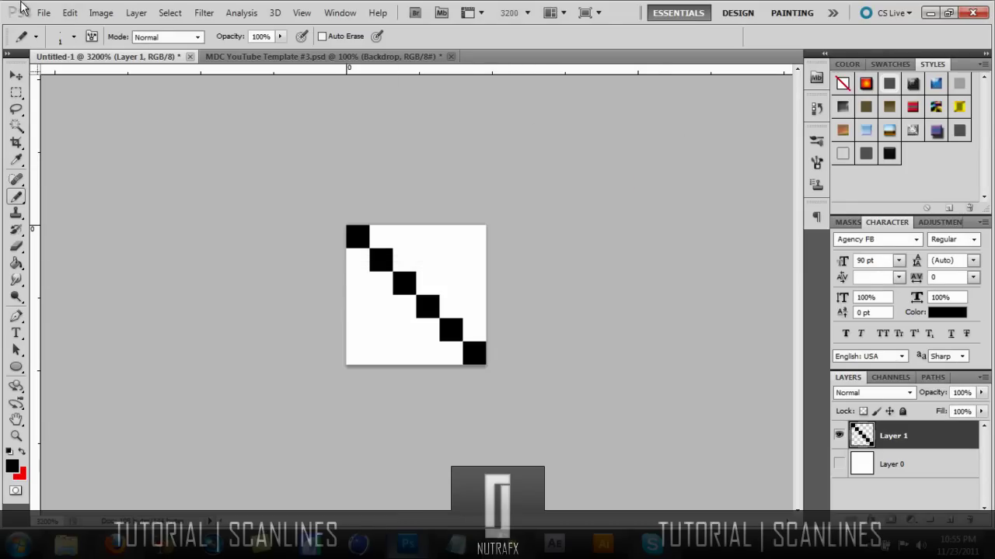
Set the overlay pattern of the Backdrop layer in MDC YouTube Template #3.psd to the new diagonal pattern
left_click(315, 56)
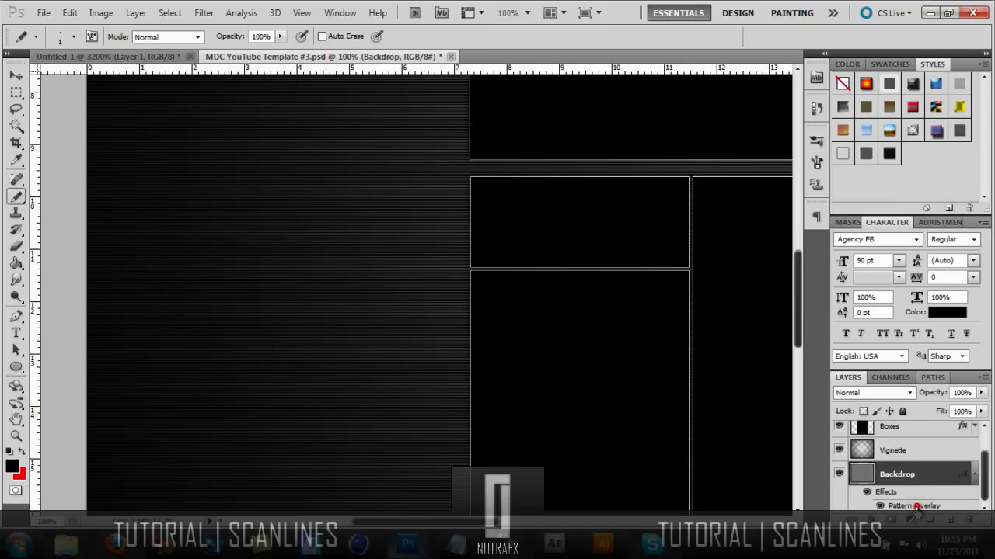
double_click(914, 505)
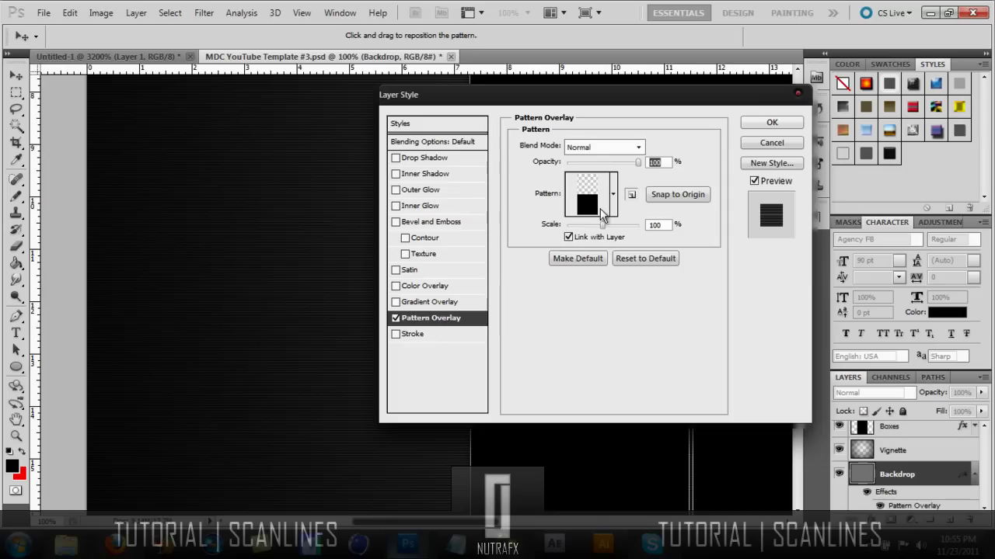
left_click(598, 198)
scroll(633, 284, "down", 5)
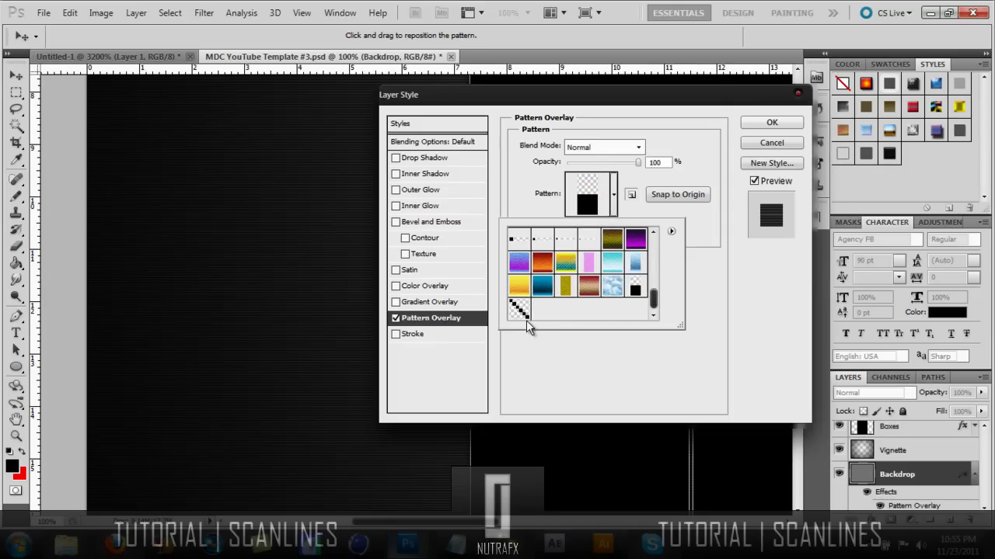
left_click(518, 310)
left_click(732, 363)
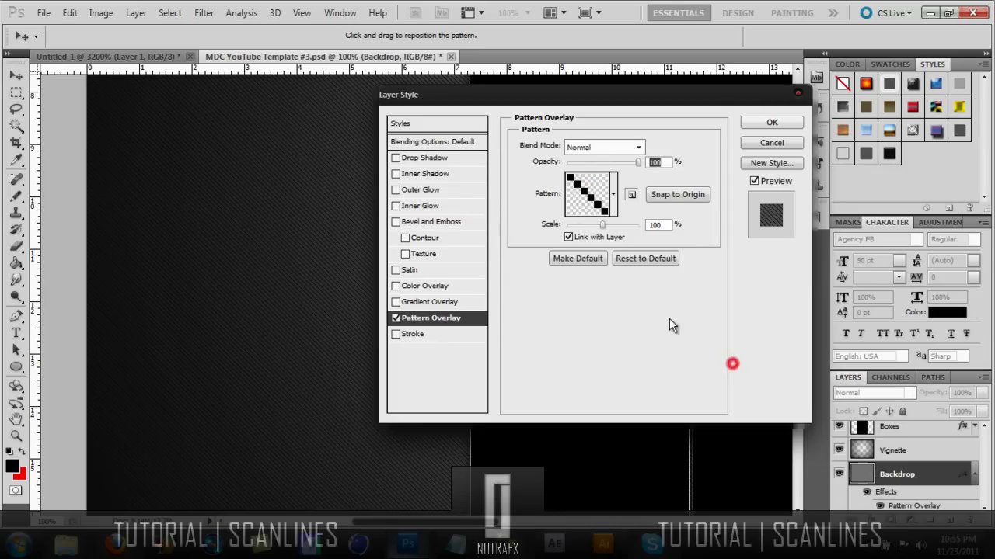
Try a smaller scale for the diagonal pattern, return it to 100%, and adjust the overlay's opacity
left_click_drag(603, 226, 595, 231)
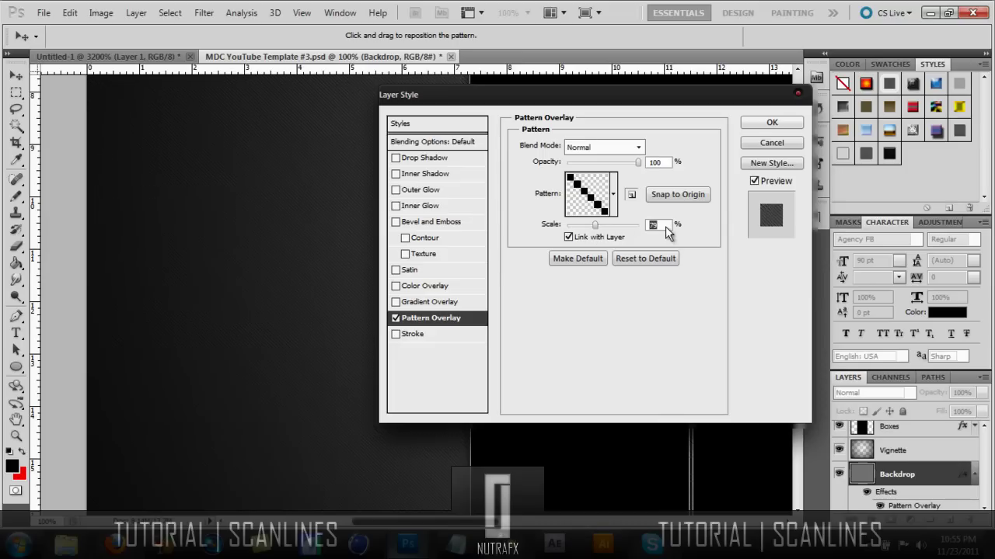
type("100")
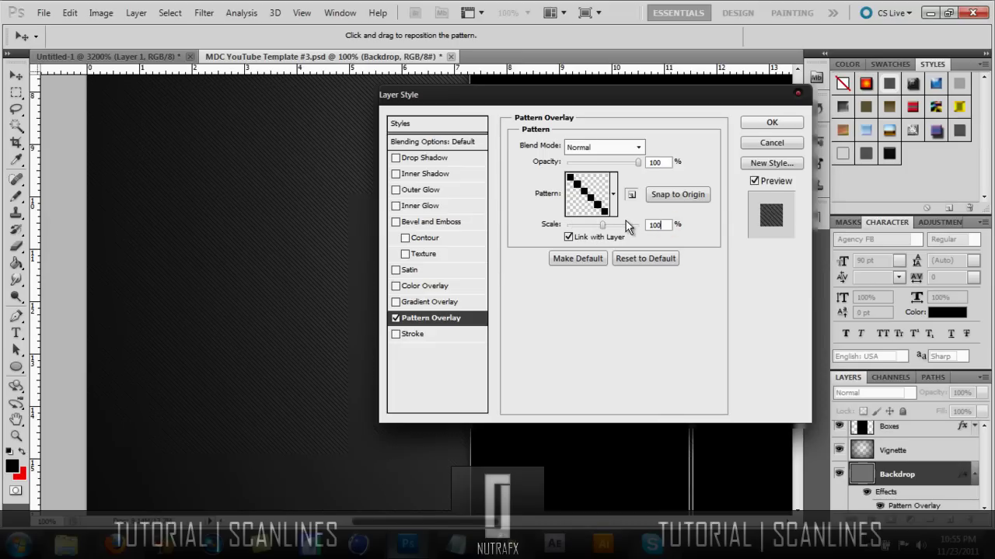
left_click(591, 162)
left_click_drag(607, 163, 634, 162)
Try a red Color Overlay on the Backdrop layer with the Soft Light, Overlay and Linear Burn blend modes, and discard the style changes
left_click(420, 285)
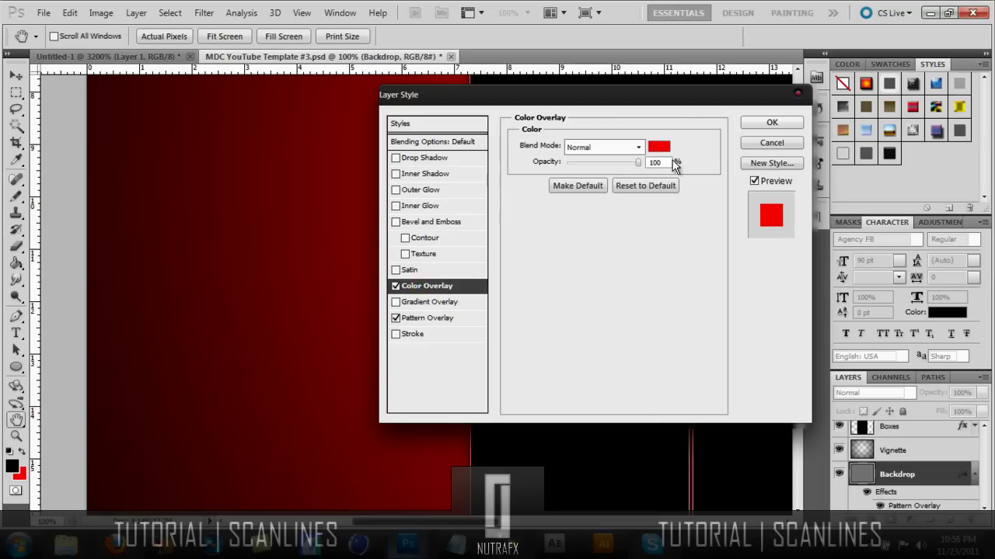
left_click(629, 148)
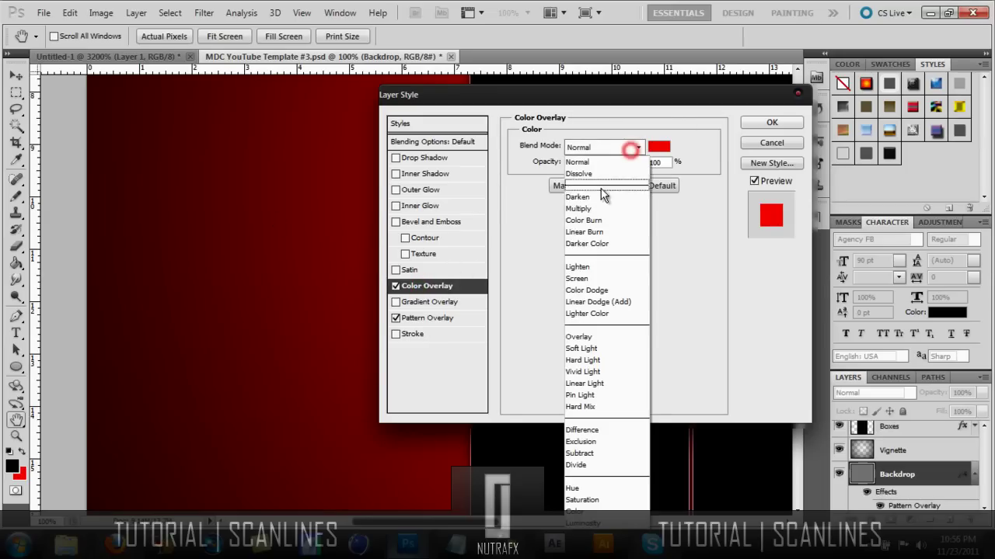
left_click(592, 348)
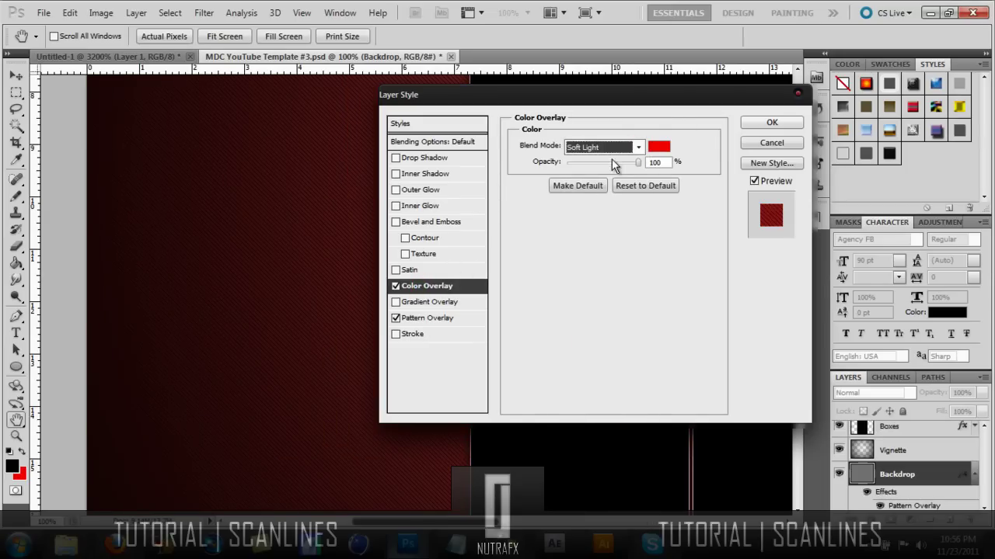
left_click(613, 152)
left_click(582, 332)
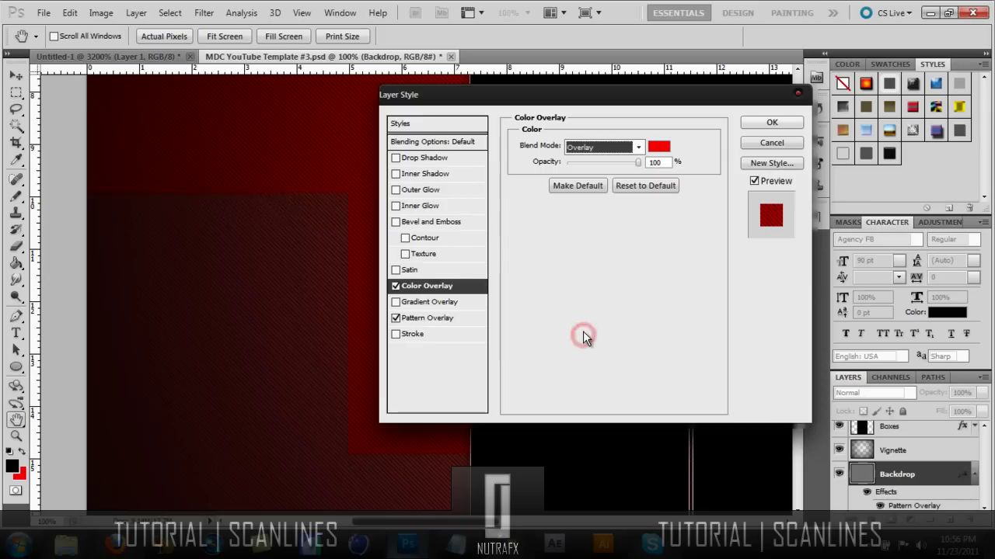
left_click(632, 148)
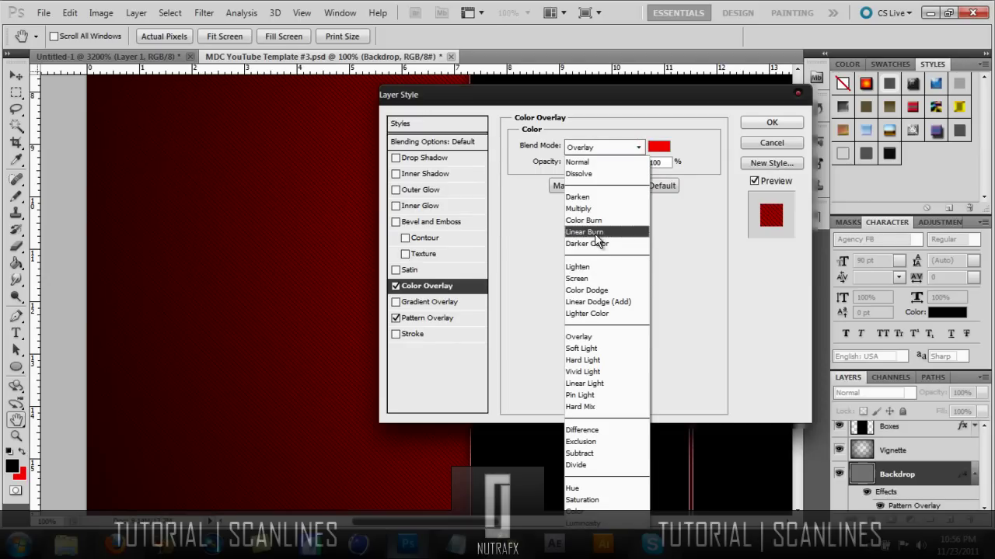
left_click(584, 232)
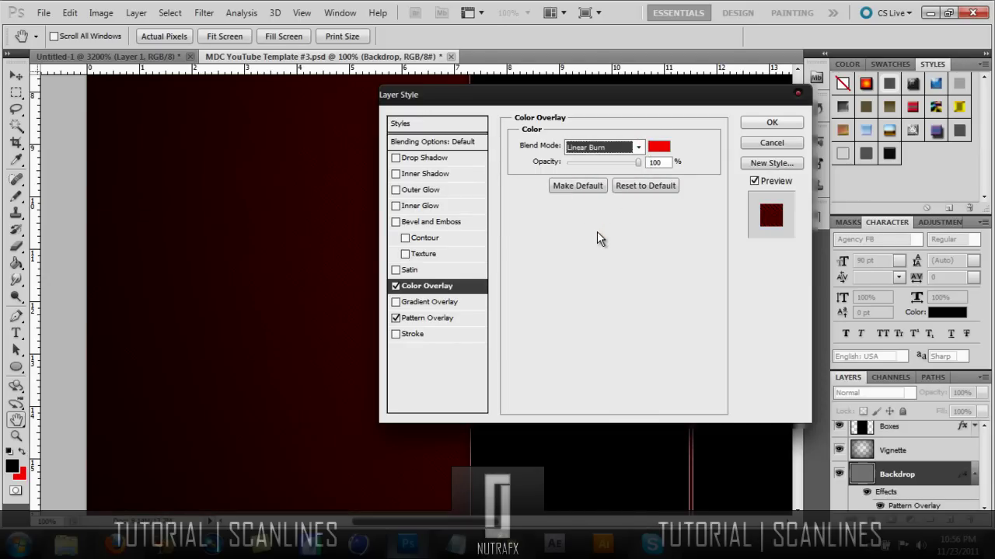
left_click(631, 150)
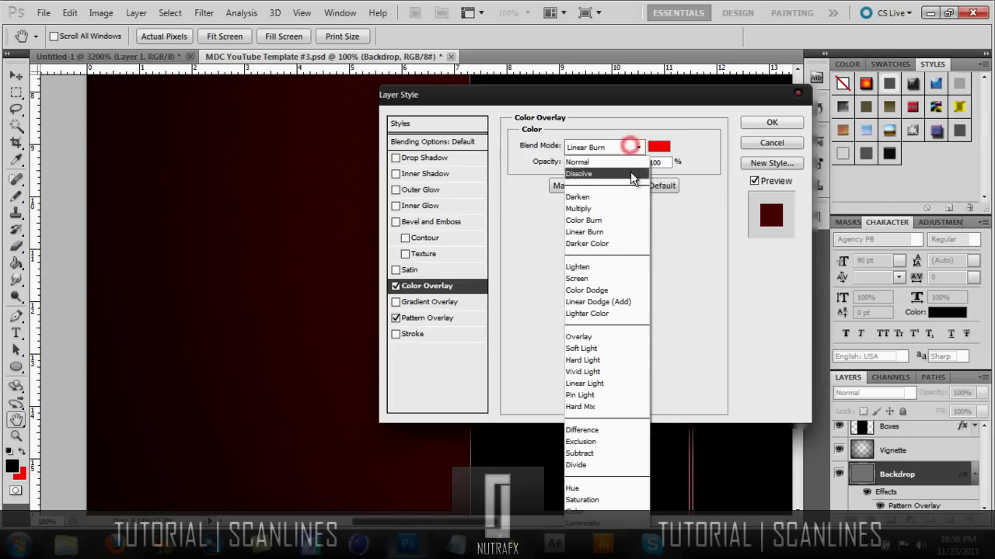
left_click(798, 148)
left_click(795, 144)
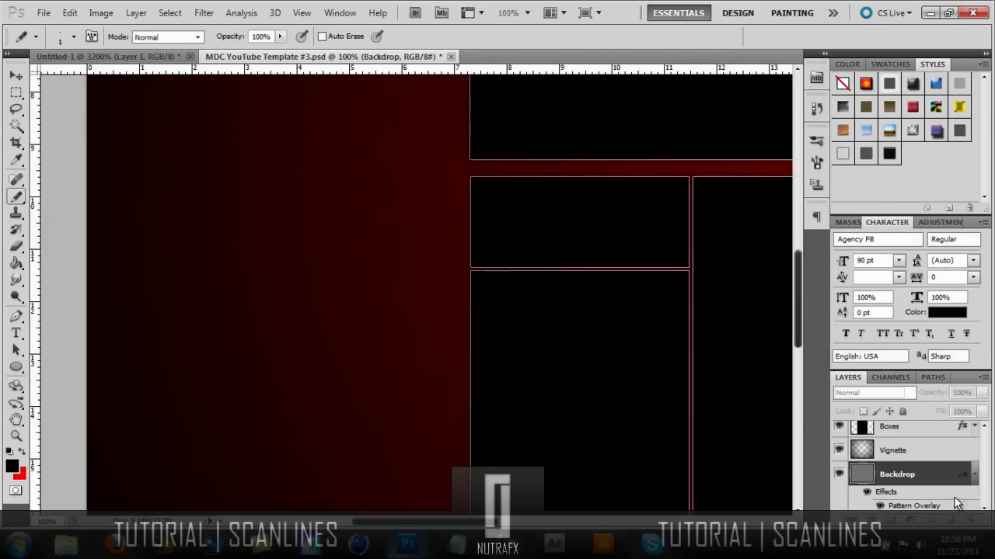
Close the diagonal pixel document without saving it
left_click(128, 58)
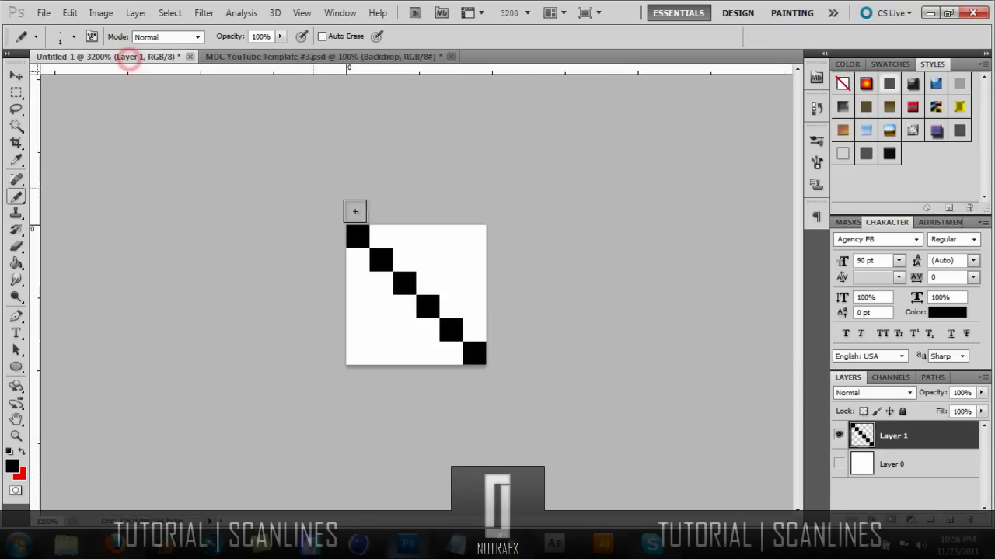
left_click(190, 57)
left_click(483, 214)
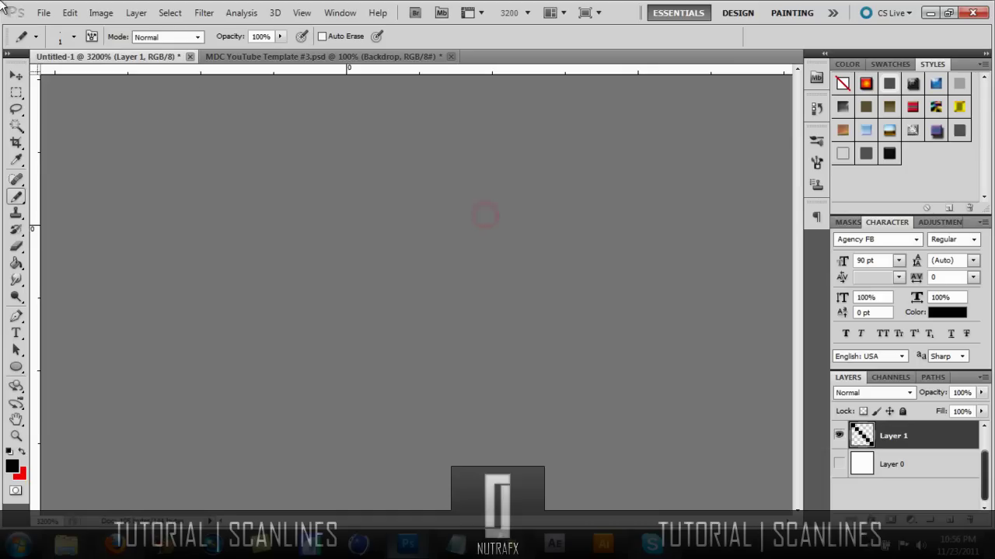
Start a new document and set its width to 100 pixels
left_click(43, 12)
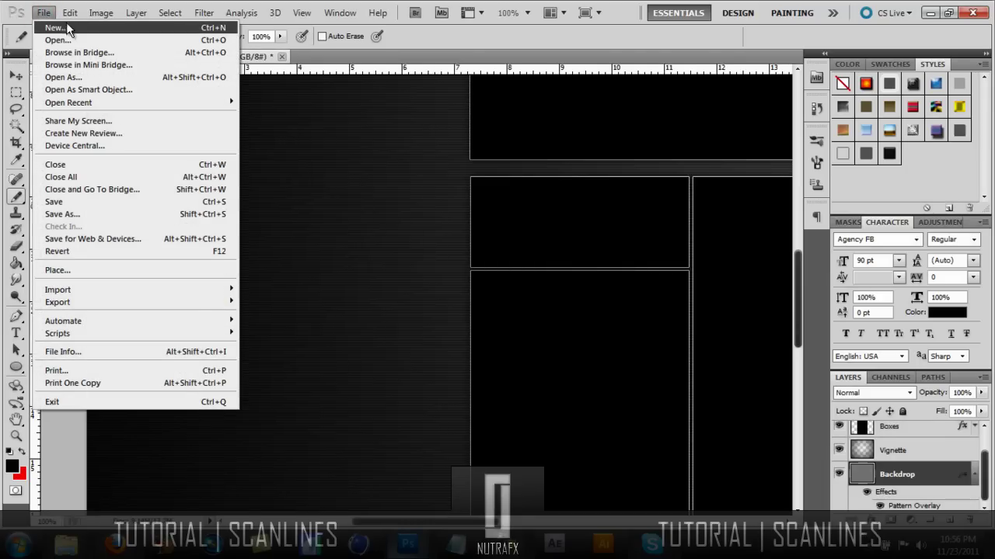
left_click(66, 27)
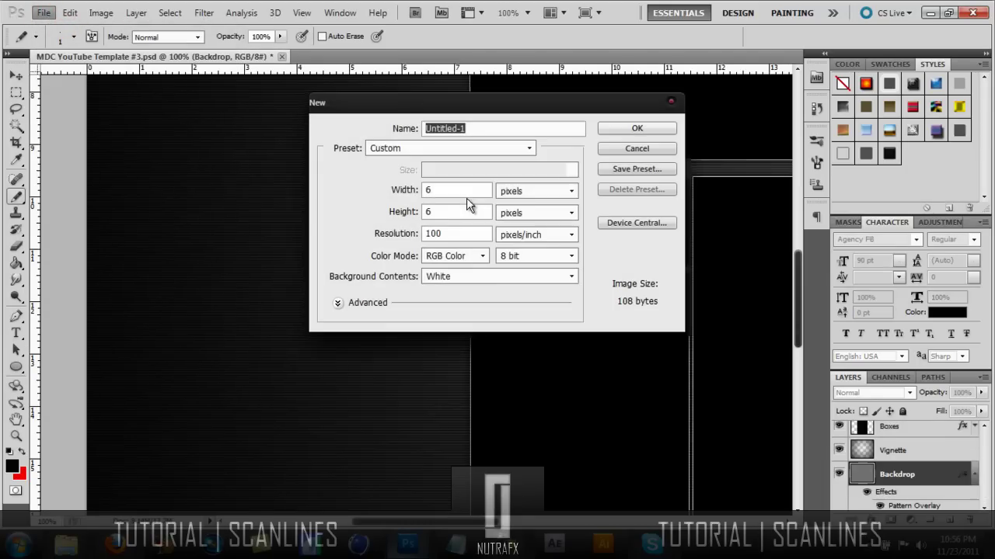
double_click(449, 189)
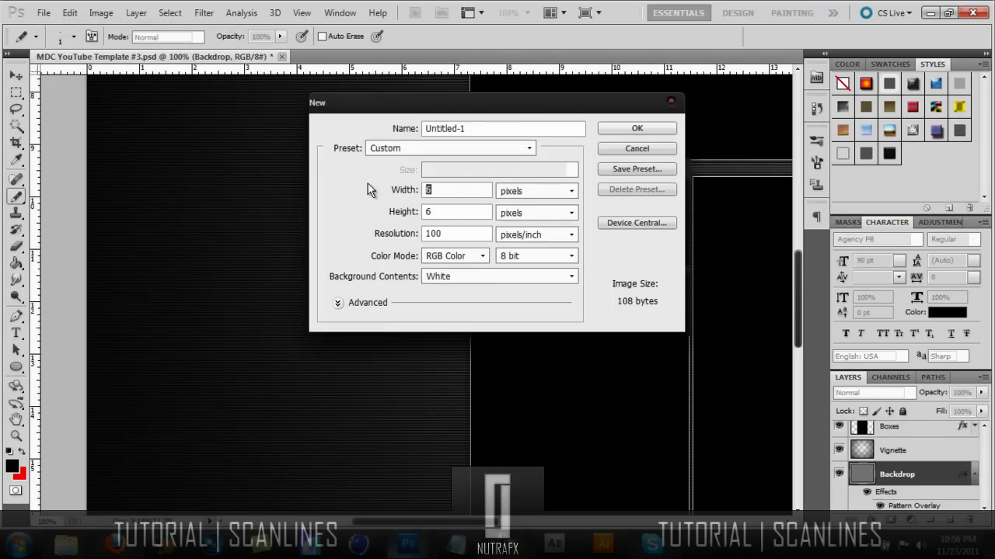
type("200")
key("BackSpace")
key("BackSpace")
key("BackSpace")
type("10")
key("Tab")
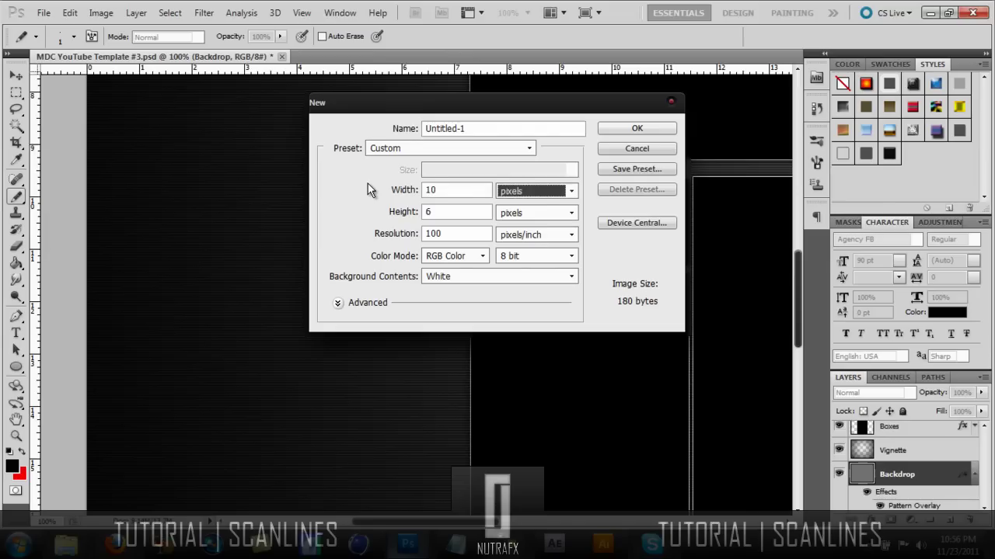
left_click(438, 190)
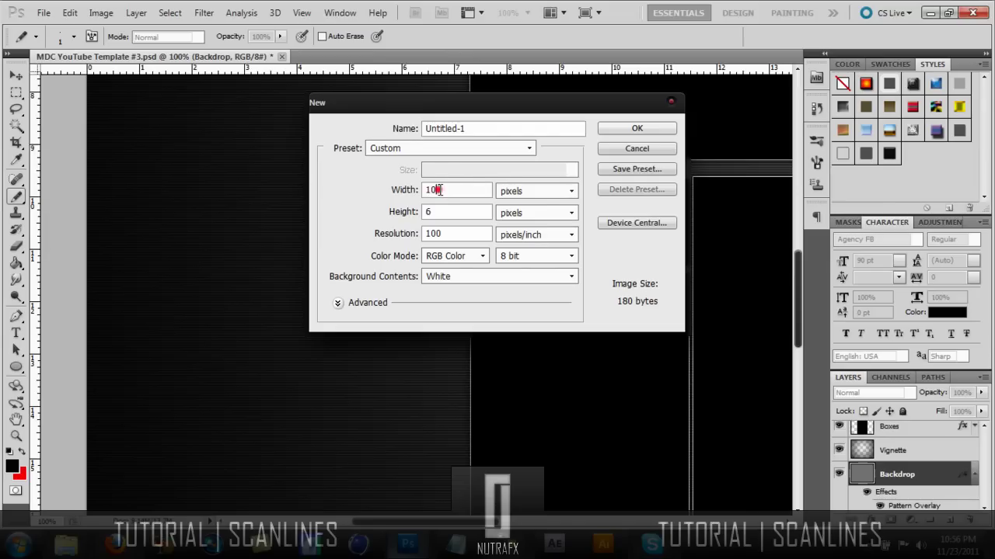
type("0")
key("Tab")
key("Tab")
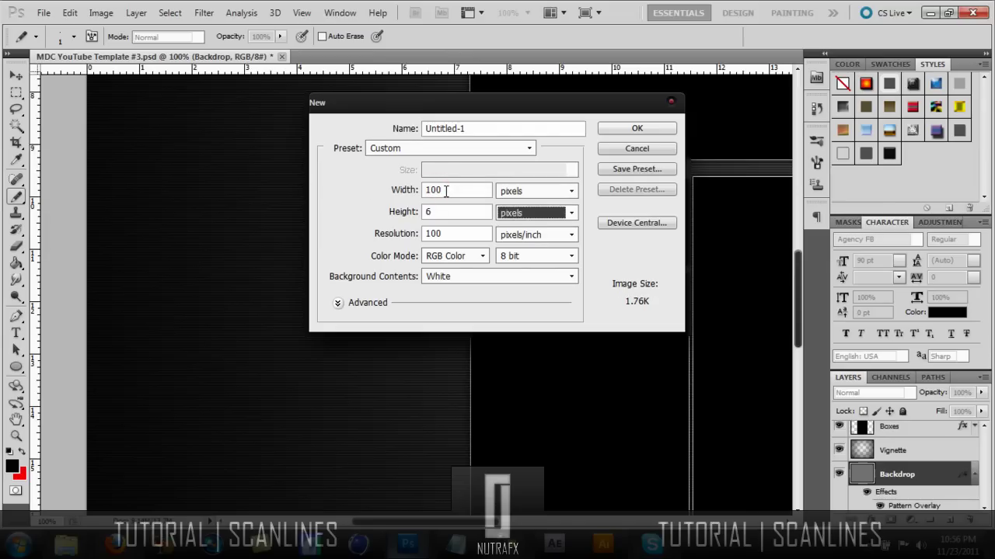
Set the new document's height to 100 pixels and create it
left_click(481, 210)
key("BackSpace")
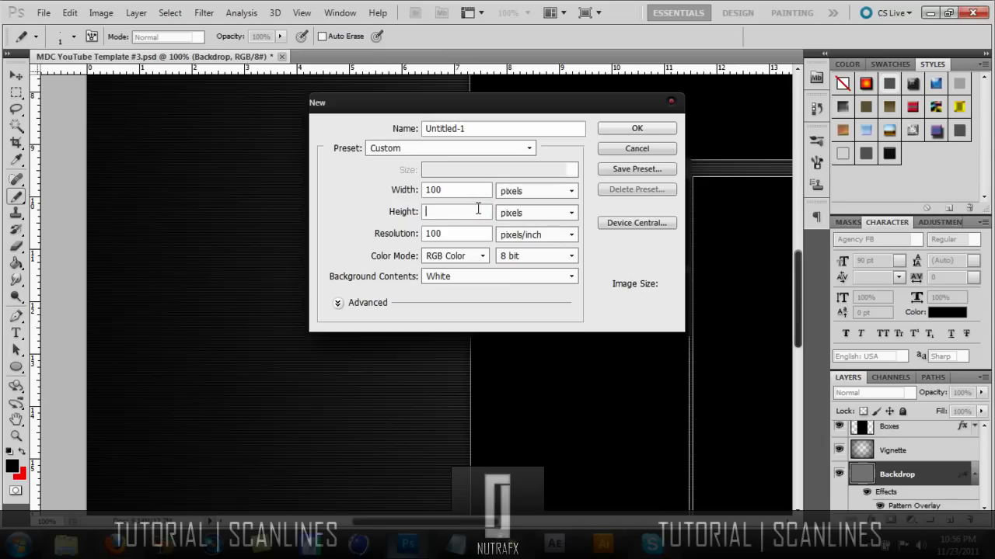
type("100")
left_click(636, 131)
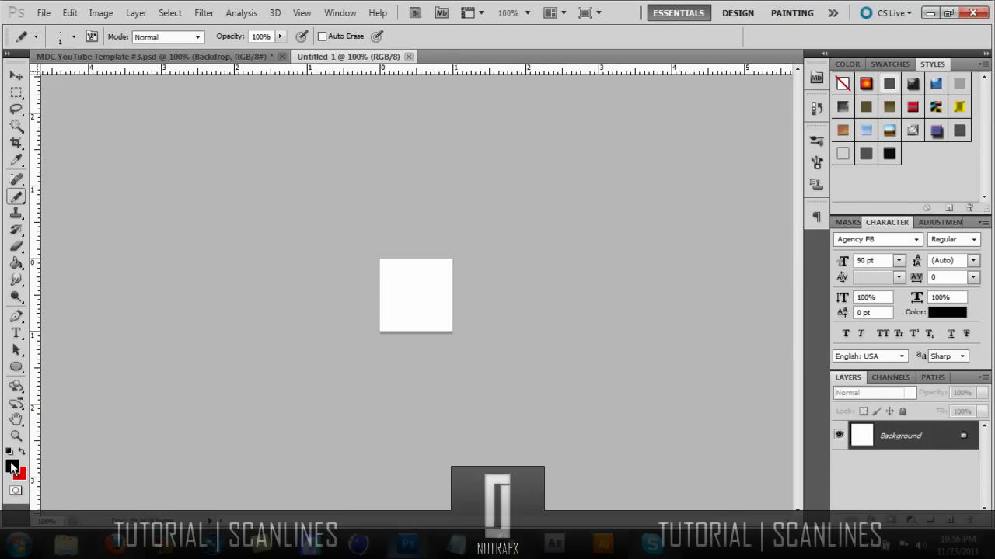
Convert the locked Background of the new document into an editable layer named Layer 0
left_click(16, 436)
left_click(403, 299)
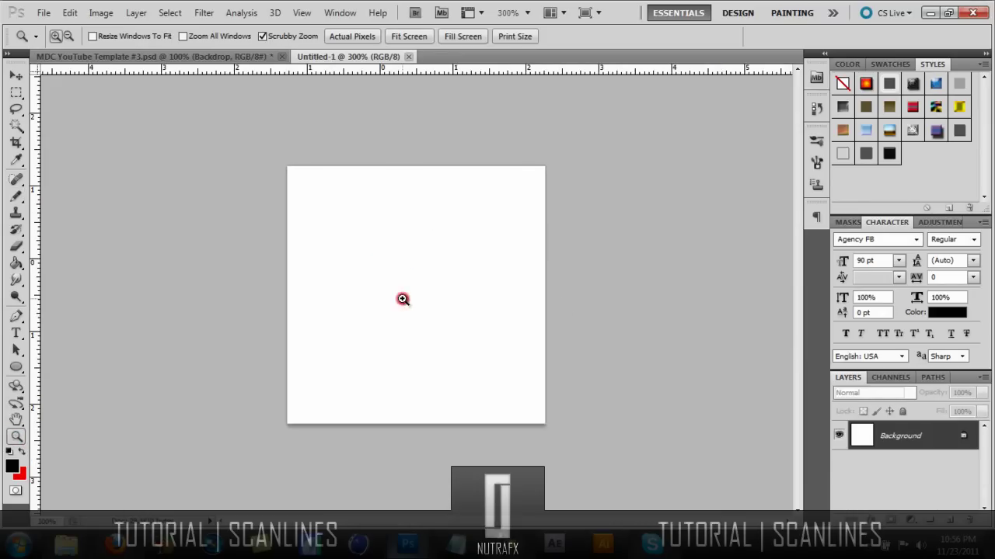
left_click(403, 299)
double_click(956, 436)
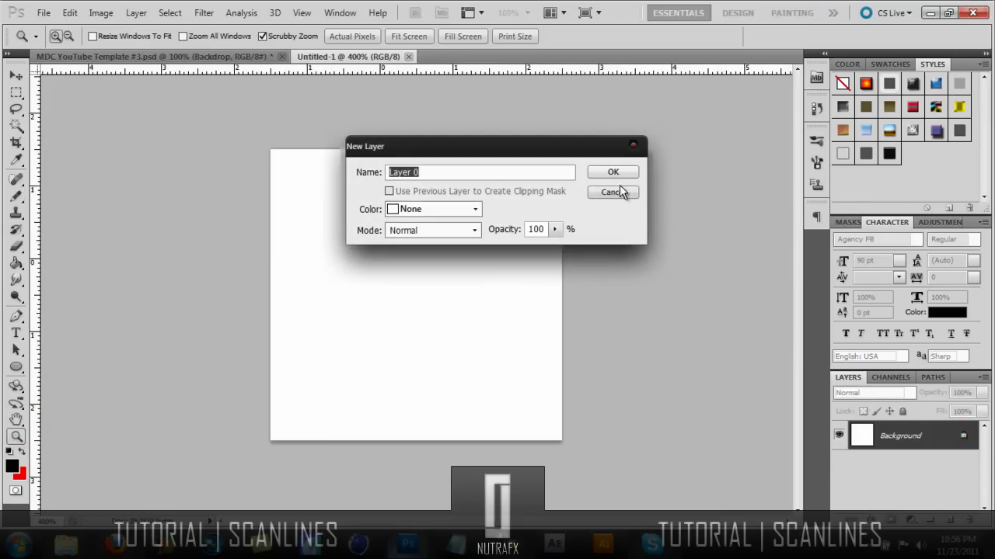
left_click(620, 176)
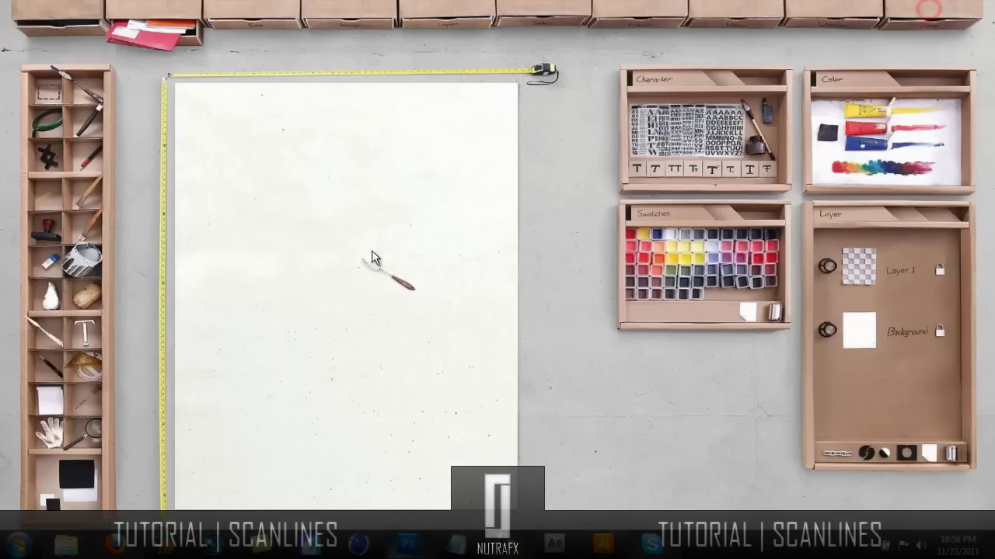
Show the desktop icons and bring the NuTrAVector image from the desktop into the 100 by 100 pixel Photoshop document
right_click(324, 306)
mouse_move(296, 148)
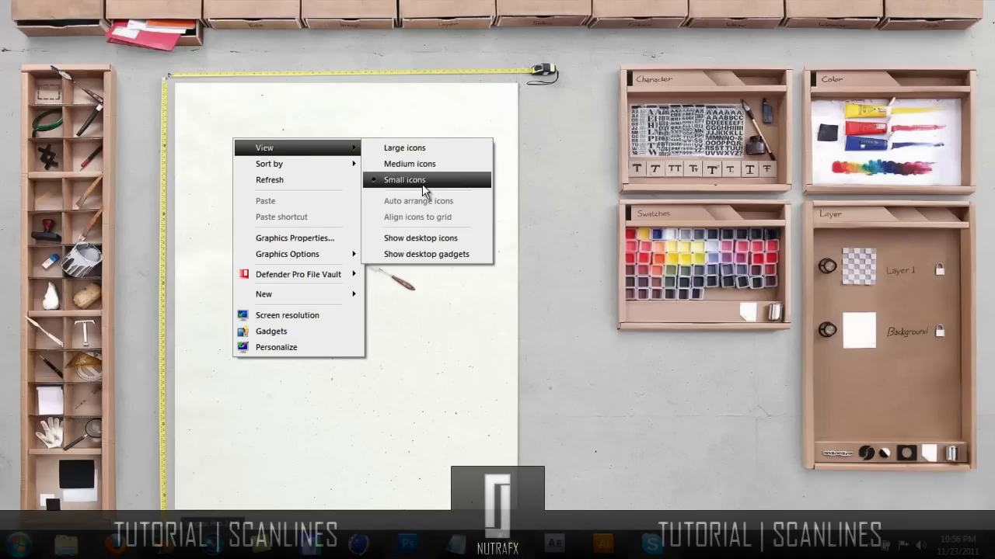
left_click(396, 239)
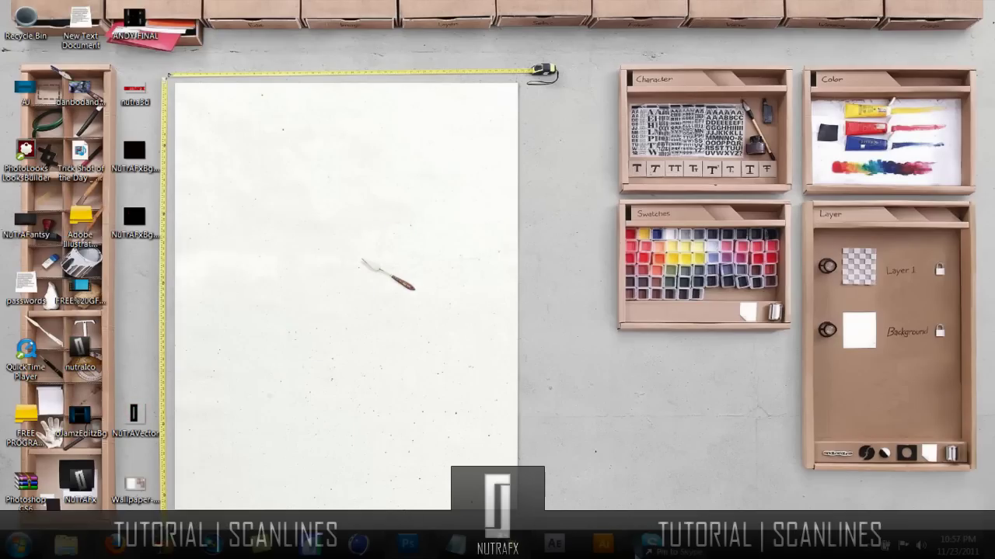
left_click(405, 545)
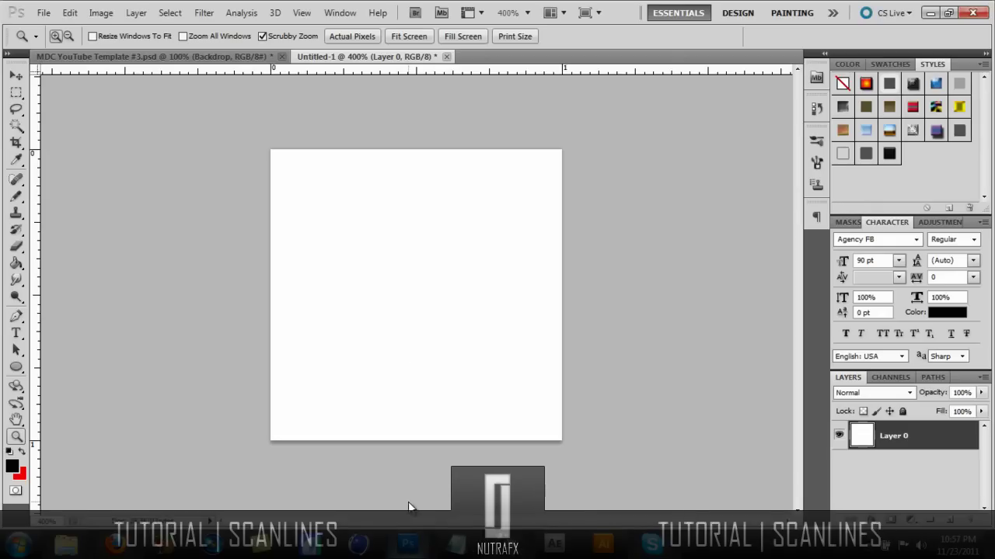
Commit the placed NuTrAVector logo and reposition it near the center of the canvas
left_click(16, 74)
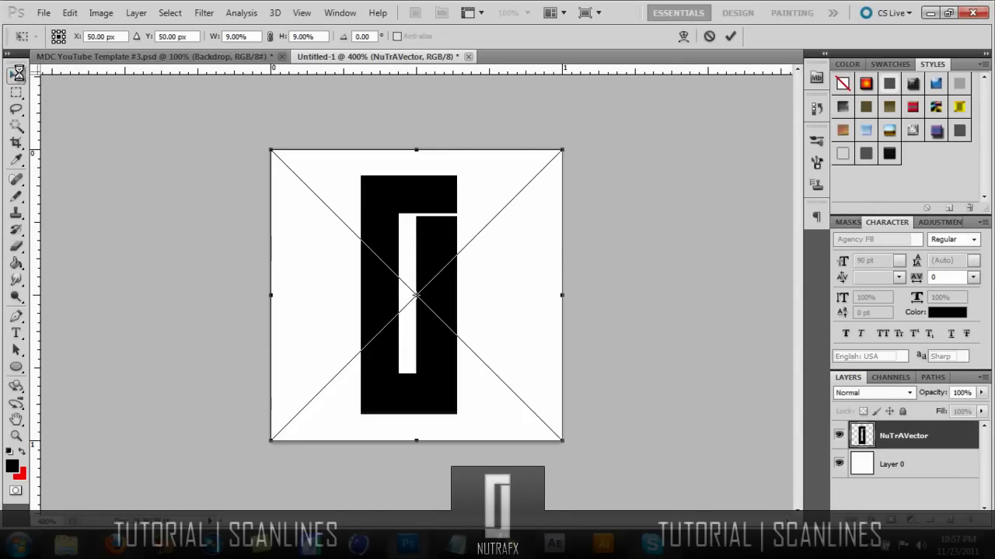
left_click(396, 214)
left_click_drag(396, 315, 408, 321)
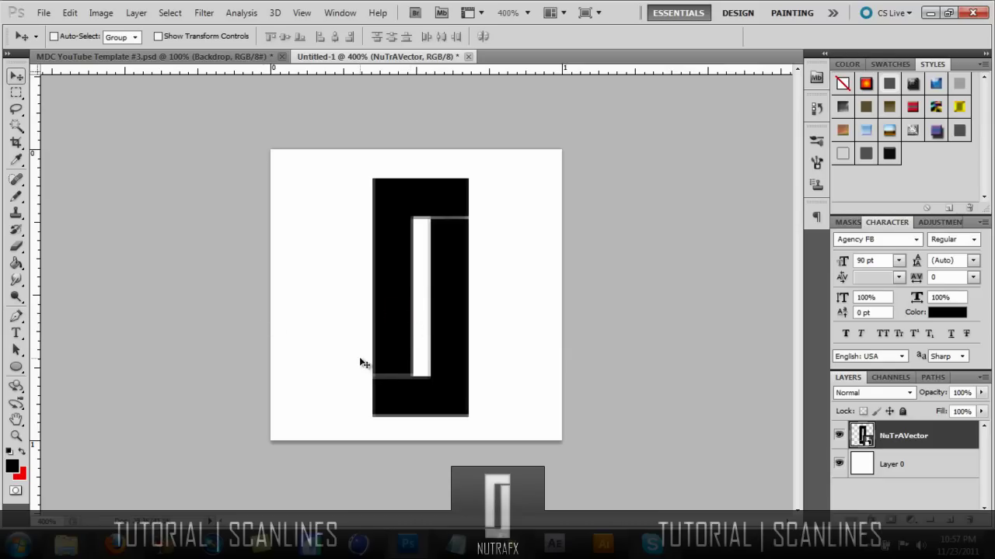
left_click_drag(375, 377, 369, 376)
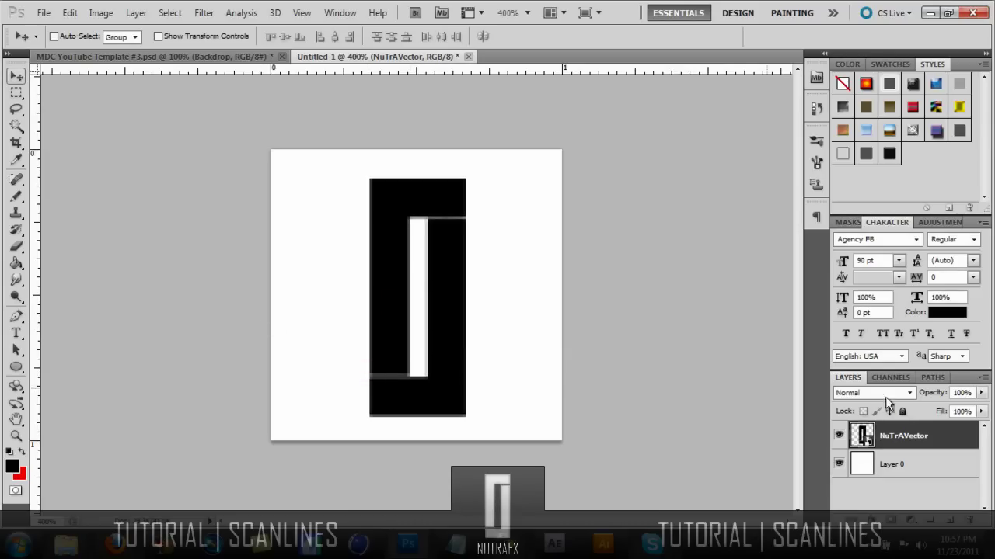
Hide the white Layer 0 and define the logo canvas as a pattern named "Logo"
left_click(838, 465)
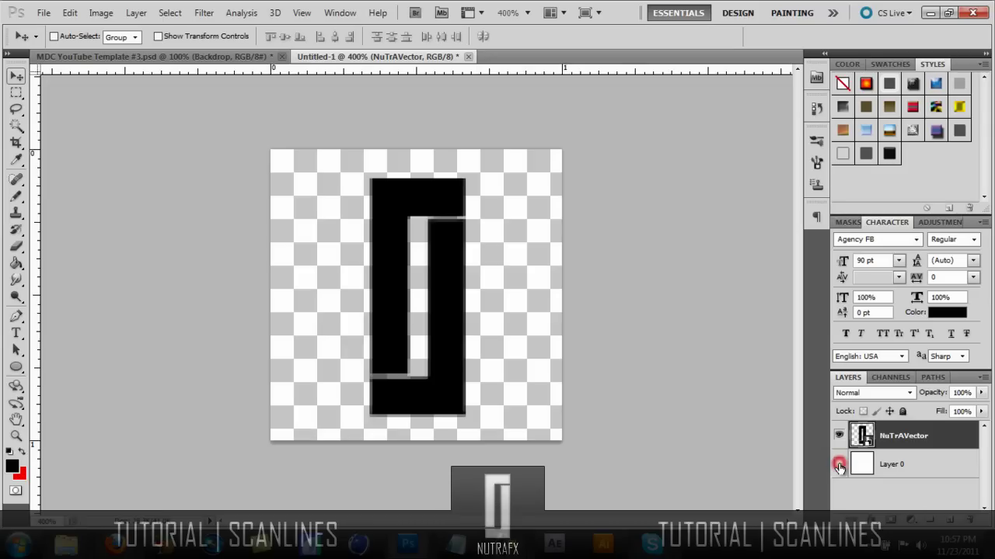
left_click(78, 14)
left_click(104, 326)
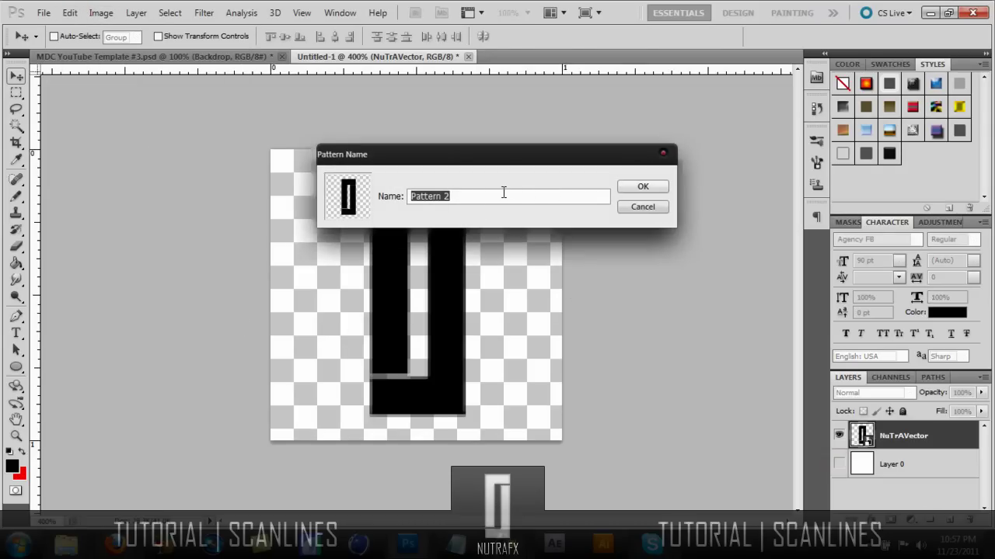
type("Logo")
left_click(650, 188)
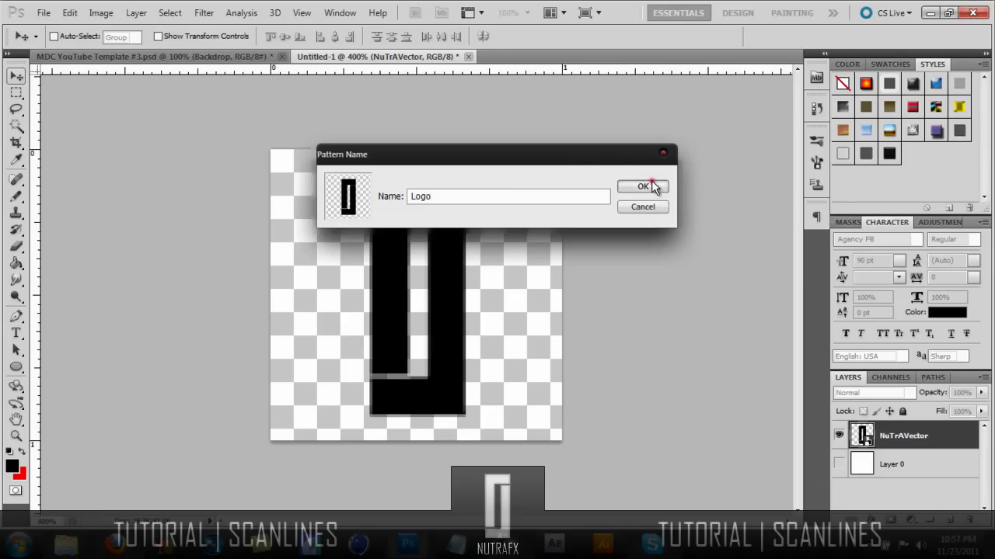
Set the overlay pattern of the Backdrop layer in MDC YouTube Template #3.psd to the new Logo pattern
left_click(109, 55)
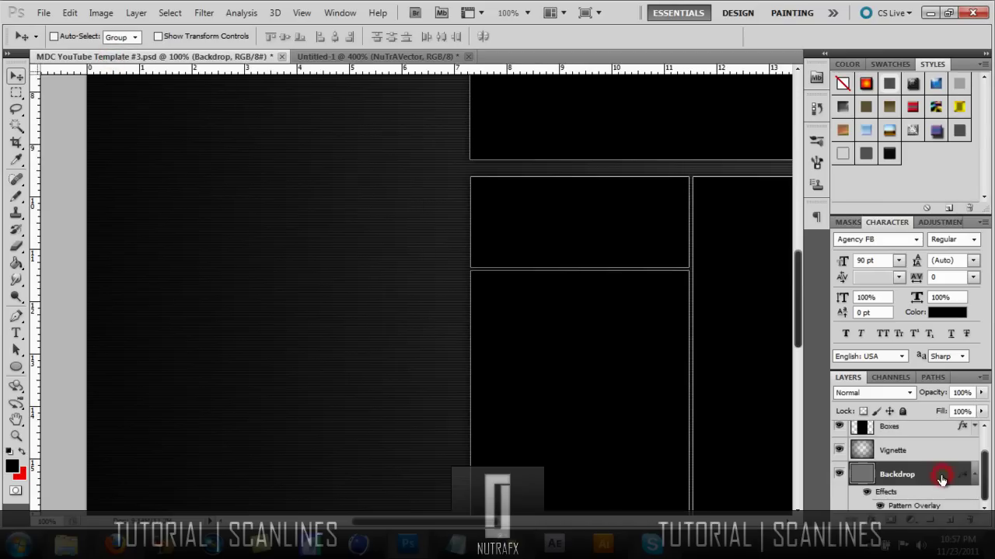
double_click(941, 479)
left_click(423, 318)
left_click(590, 203)
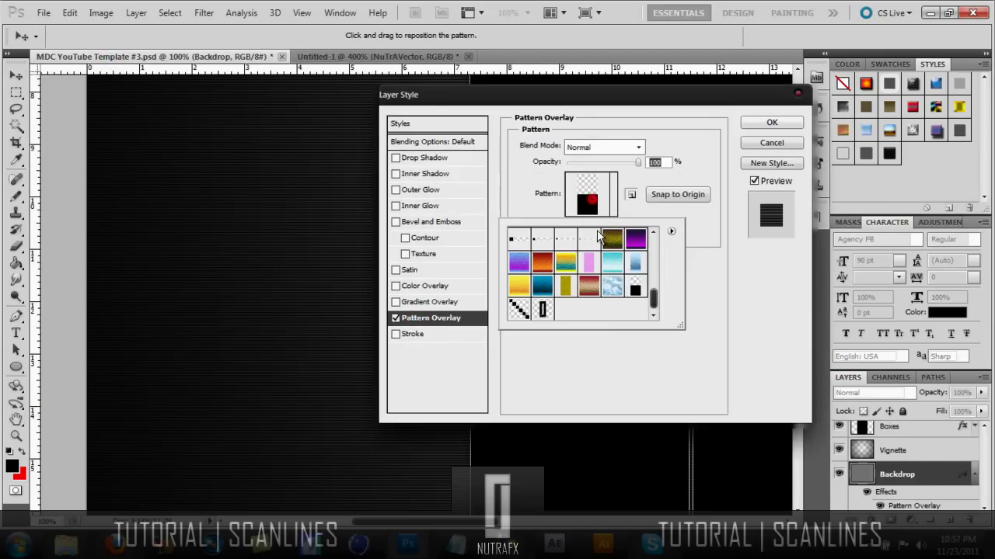
left_click(543, 311)
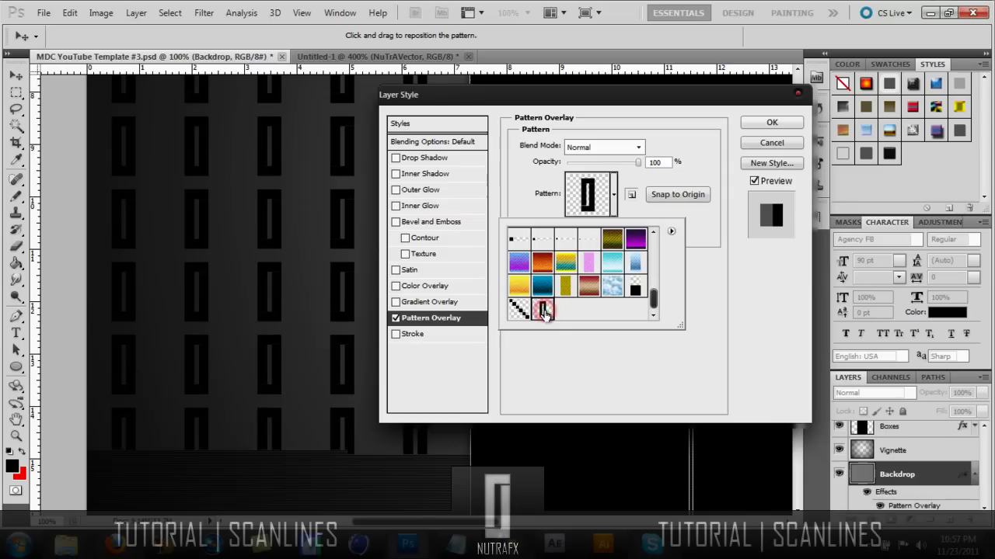
left_click(581, 362)
Reduce the scale and opacity of the Logo pattern overlay and apply the layer style
mouse_move(603, 226)
left_mouse_down()
mouse_move(610, 234)
mouse_move(576, 235)
mouse_move(587, 224)
left_mouse_up()
left_click_drag(604, 165, 577, 167)
left_click(792, 126)
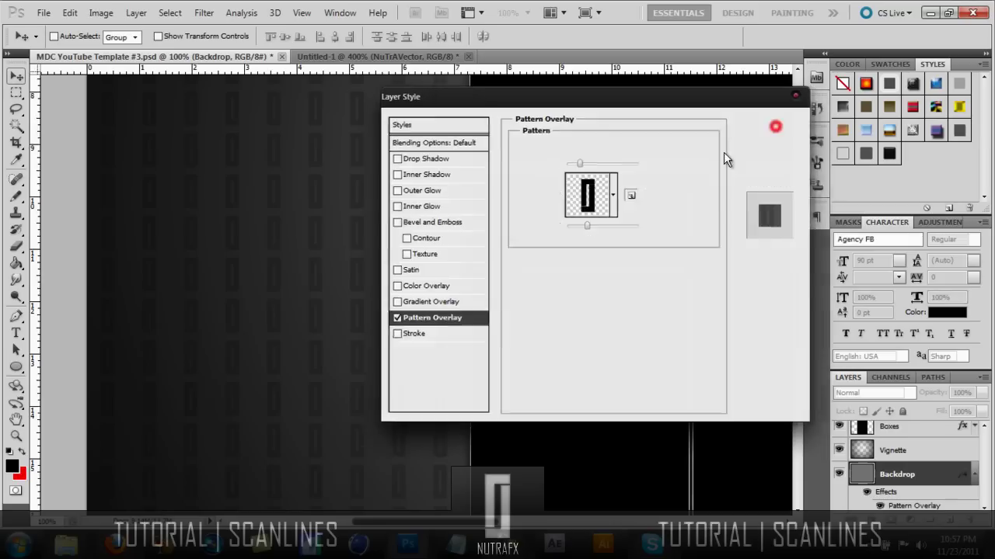
Fit the whole template on screen to examine the logo pattern, and collapse the Backdrop layer's effects list
left_click(15, 436)
right_click(379, 385)
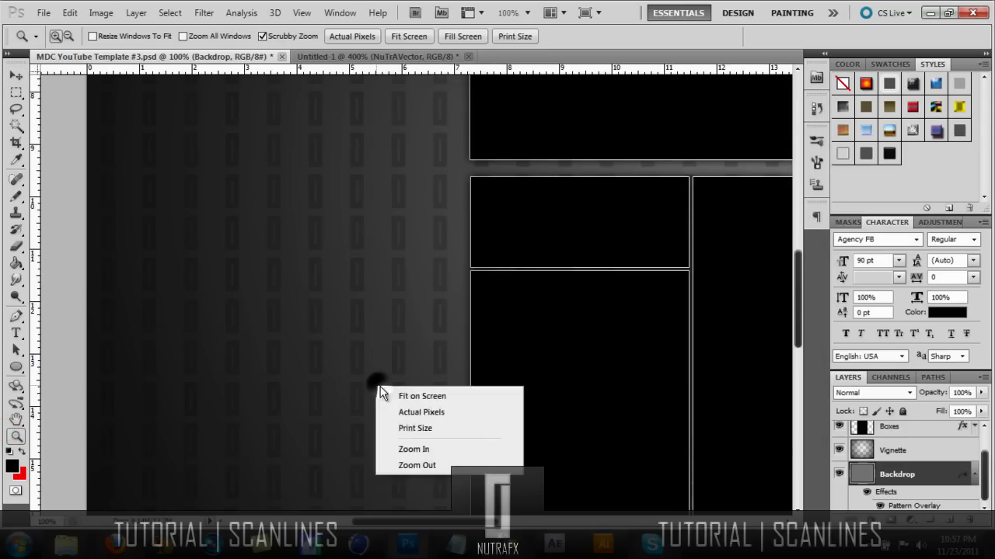
left_click(392, 395)
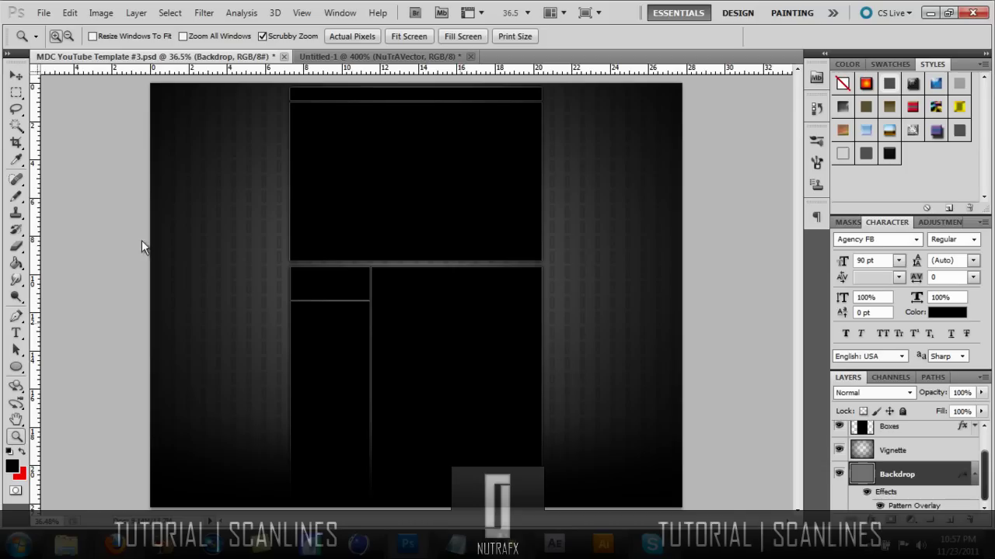
left_click(976, 478)
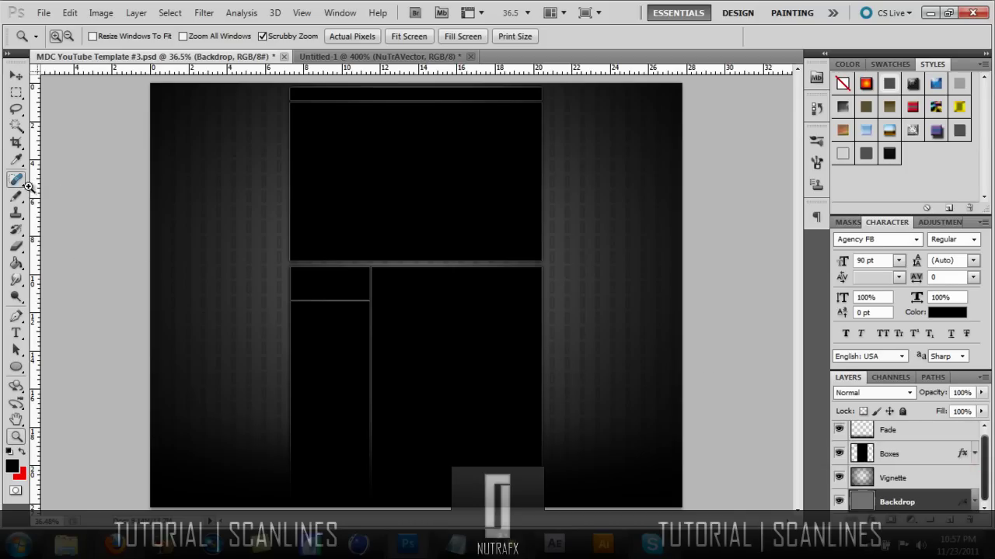
left_click(327, 56)
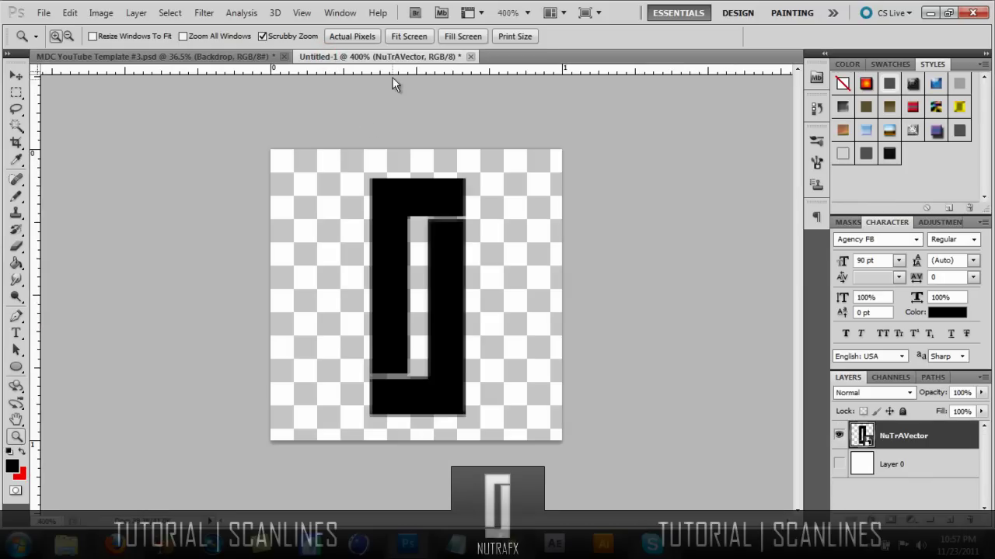
left_click(248, 56)
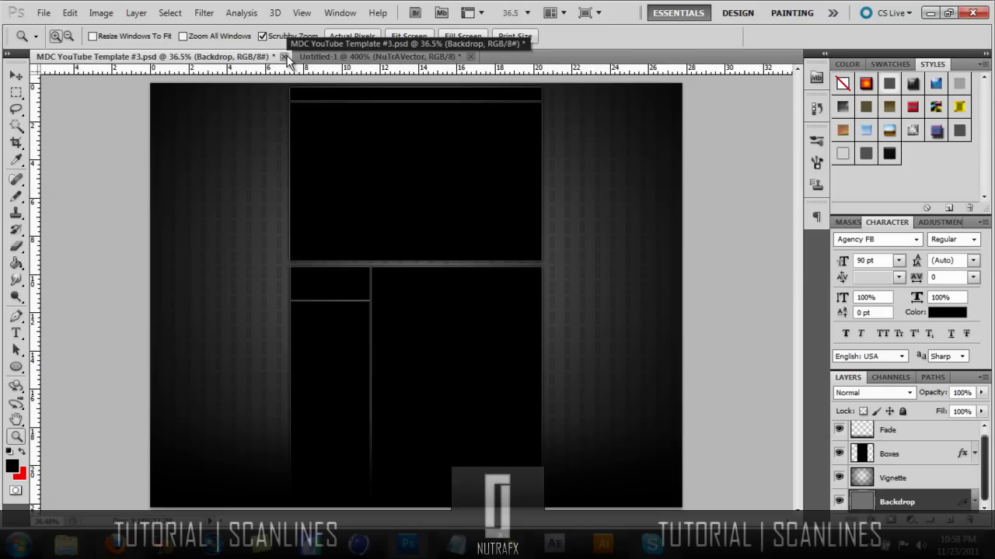
left_click(16, 76)
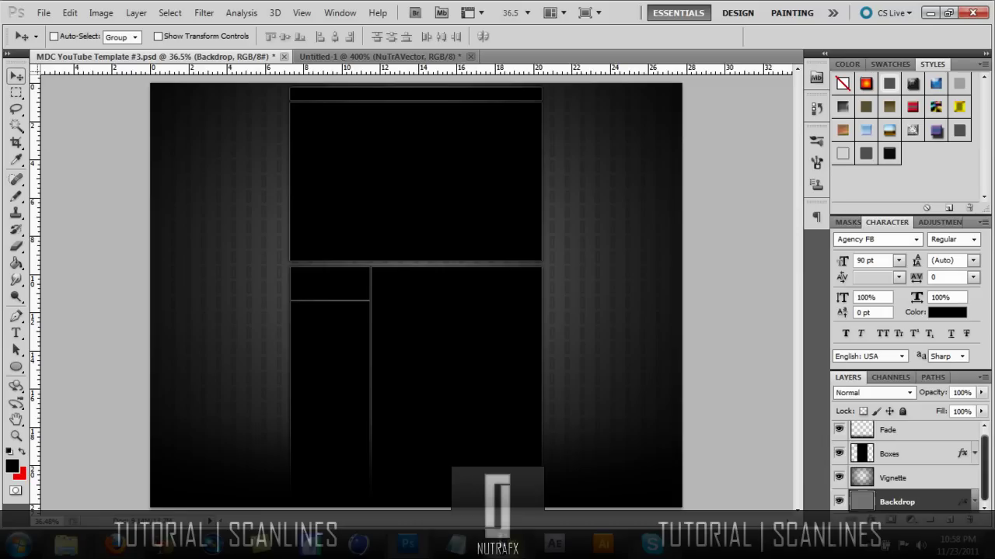
left_click(502, 543)
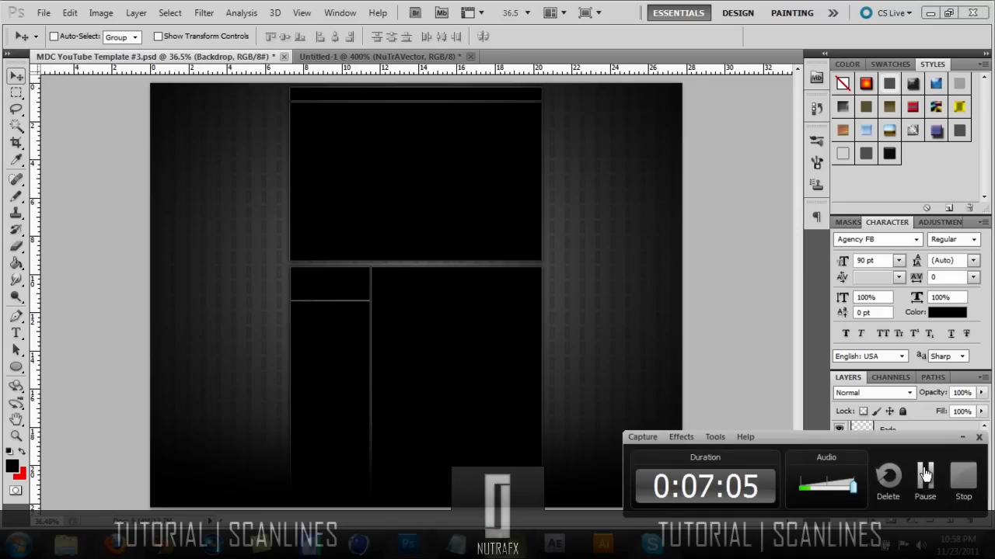